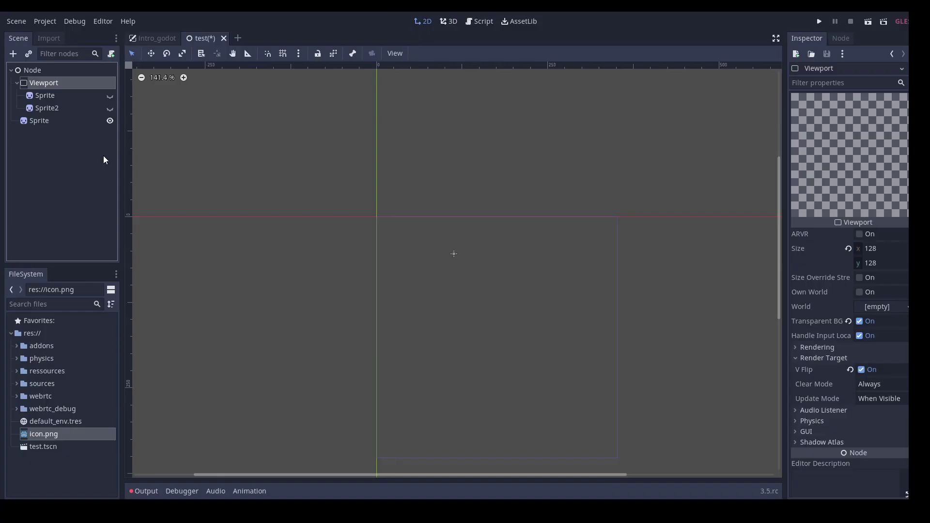
# - Make both child sprites of the Viewport node visible and view the result in the Viewport's preview
pyautogui.click(66, 99)
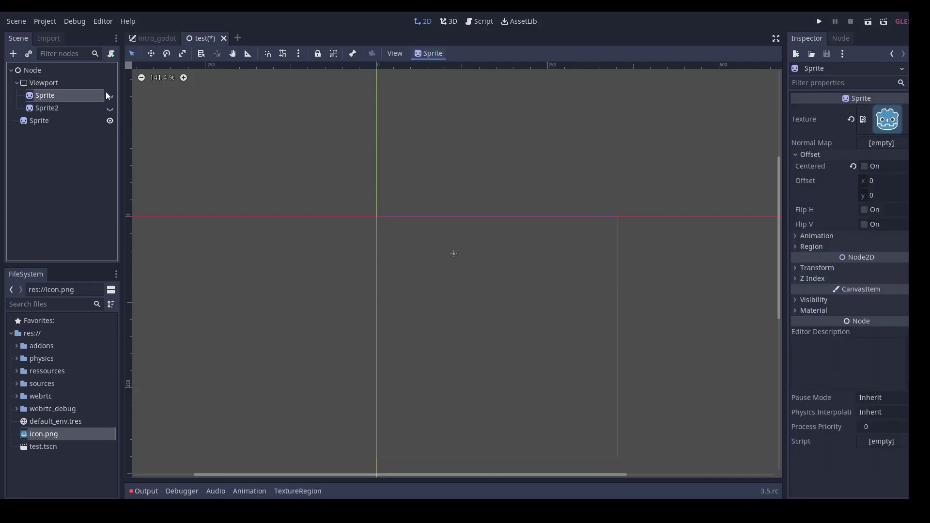
pyautogui.click(111, 107)
pyautogui.click(84, 83)
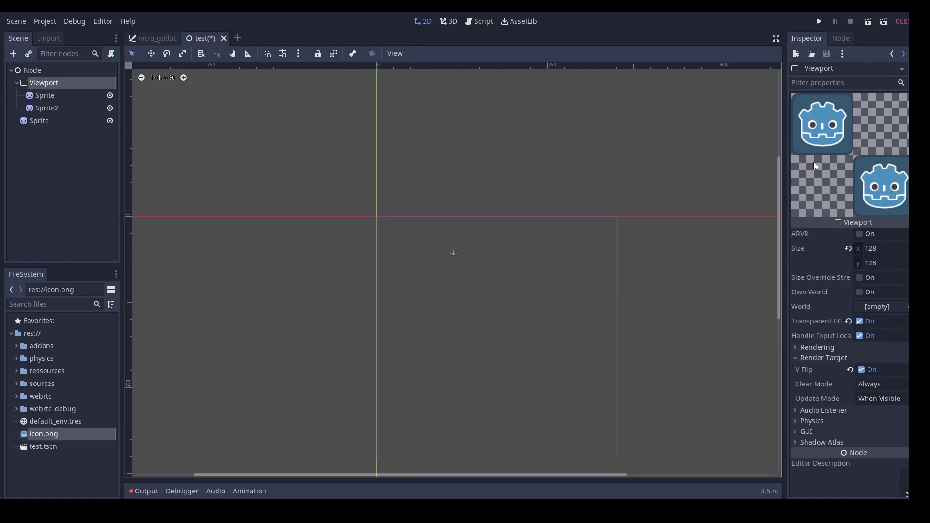
# - Give the Sprite outside the Viewport a new ViewportTexture sourced from Viewport, and move the sprite onto the canvas origin
pyautogui.click(45, 122)
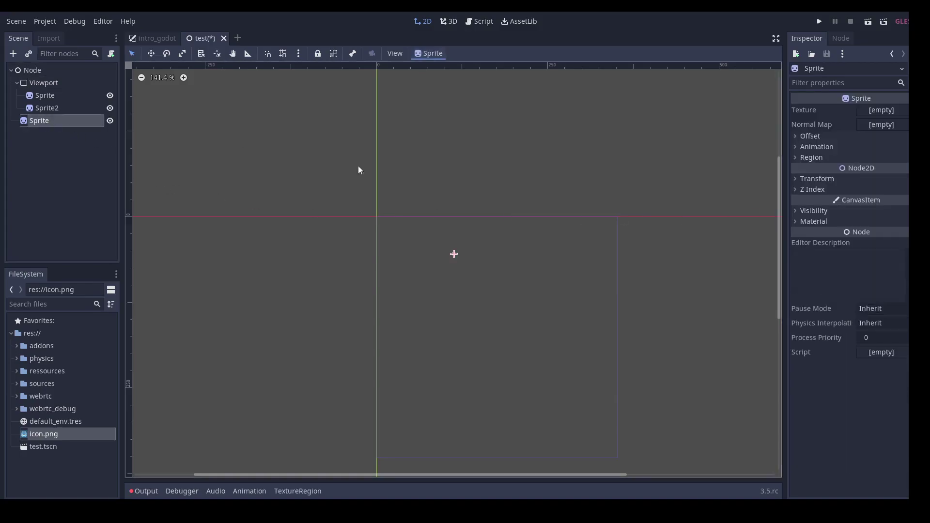
pyautogui.click(897, 107)
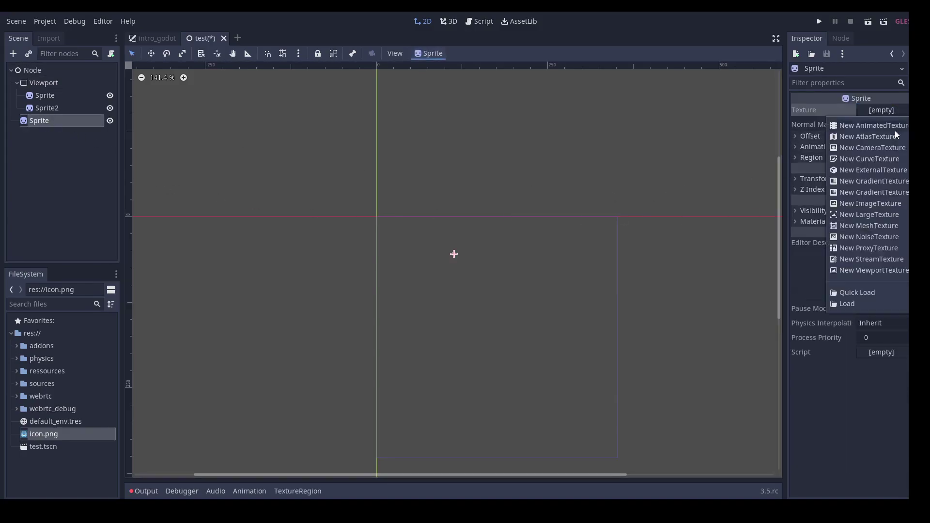
pyautogui.click(888, 269)
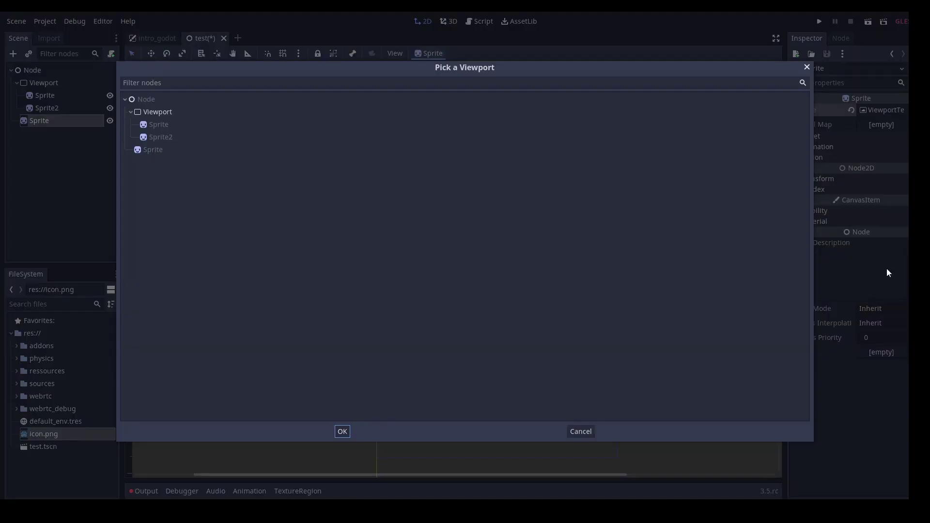
pyautogui.doubleClick(148, 112)
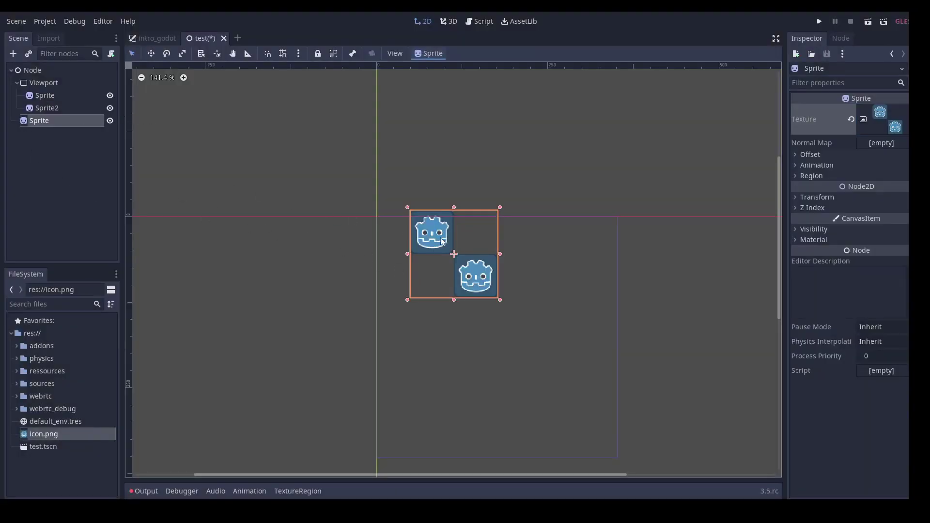
pyautogui.moveTo(456, 252); pyautogui.dragTo(370, 215)
pyautogui.click(41, 107)
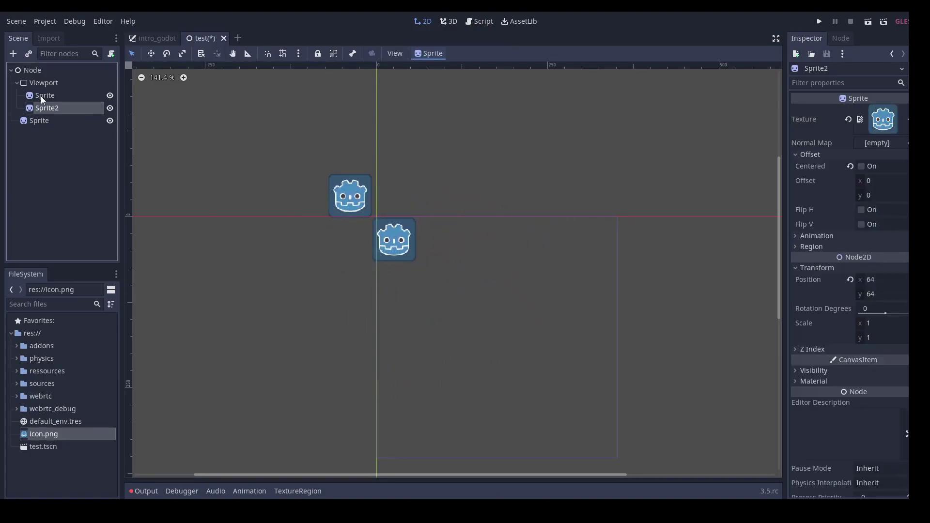
pyautogui.click(41, 96)
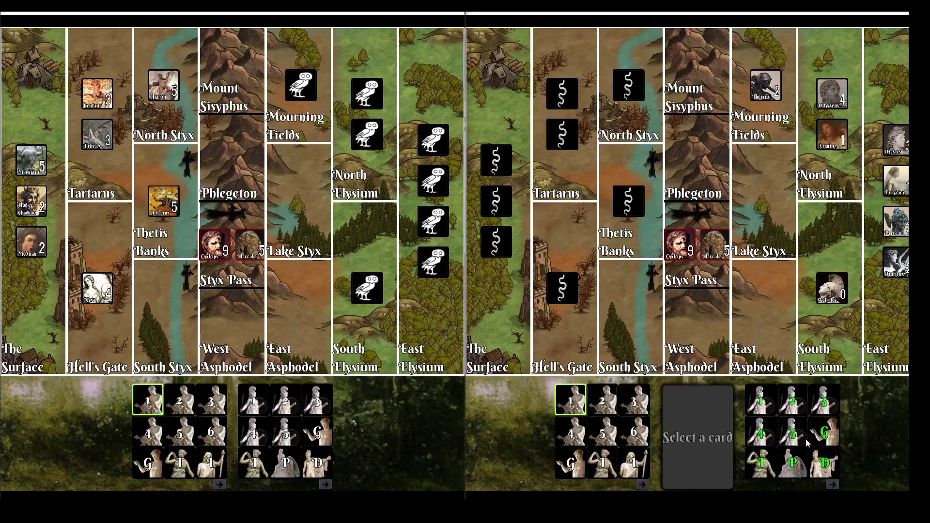
pyautogui.click(791, 431)
pyautogui.click(711, 441)
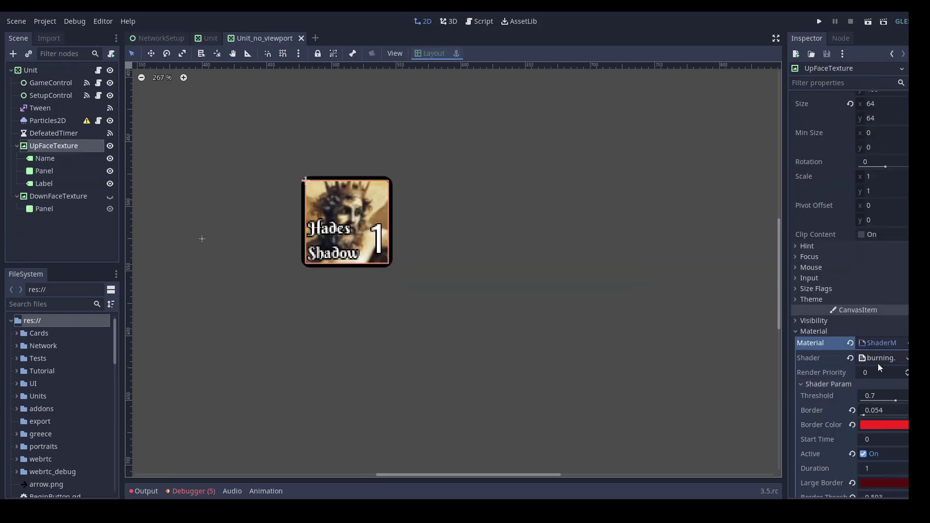
# - Examine the burning shader's fragment code and the Name, Label and Panel nodes under UpFaceTexture
pyautogui.click(880, 364)
pyautogui.scroll(6, 268, 379)
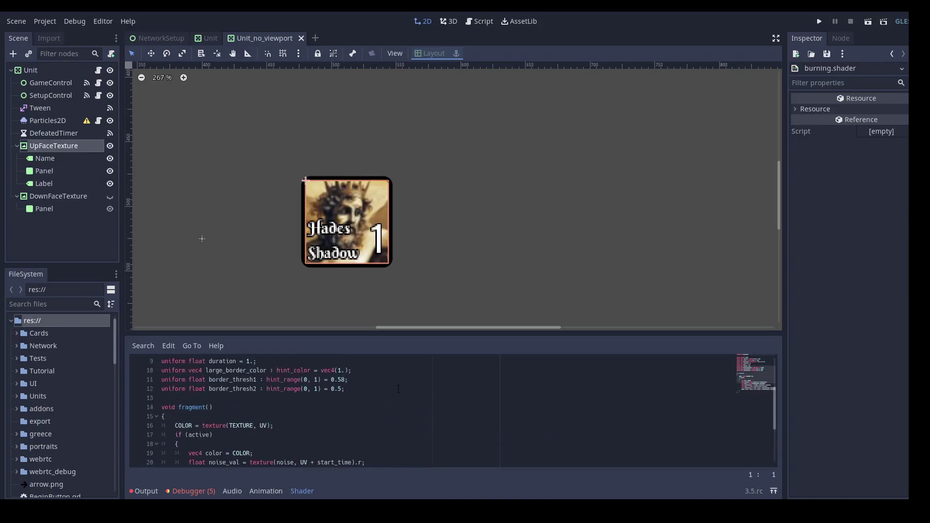
pyautogui.scroll(-6, 268, 380)
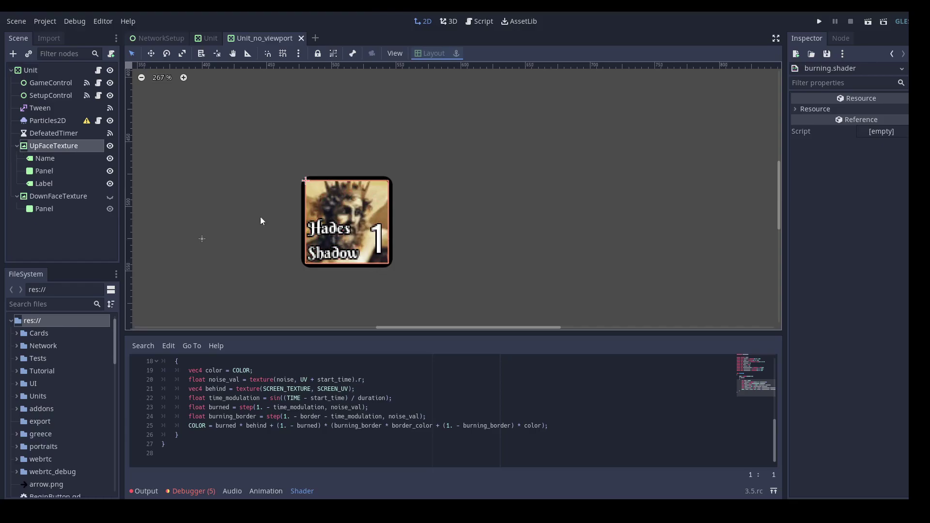
pyautogui.click(71, 157)
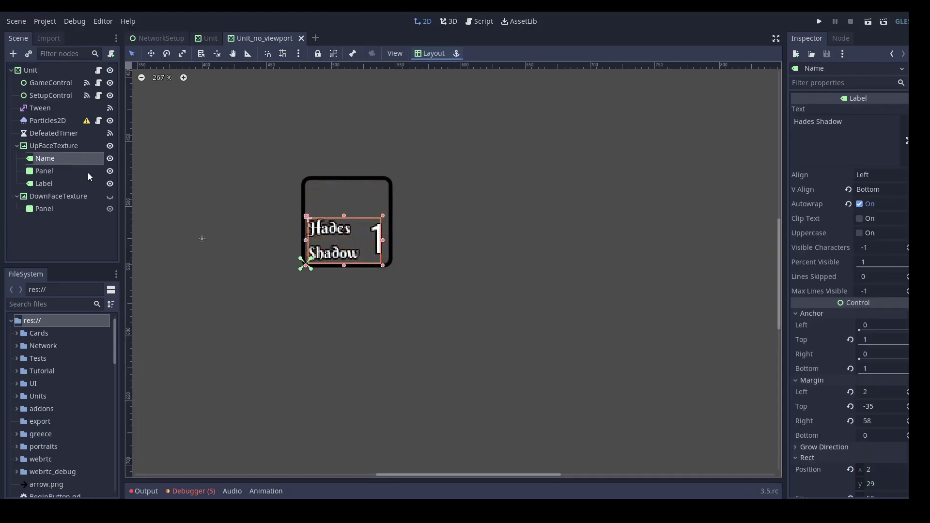
pyautogui.click(68, 182)
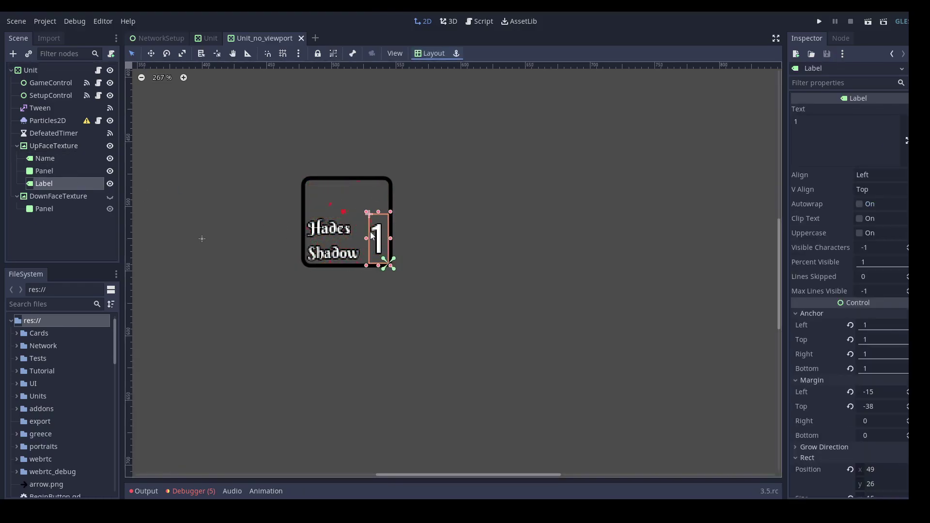
pyautogui.click(85, 170)
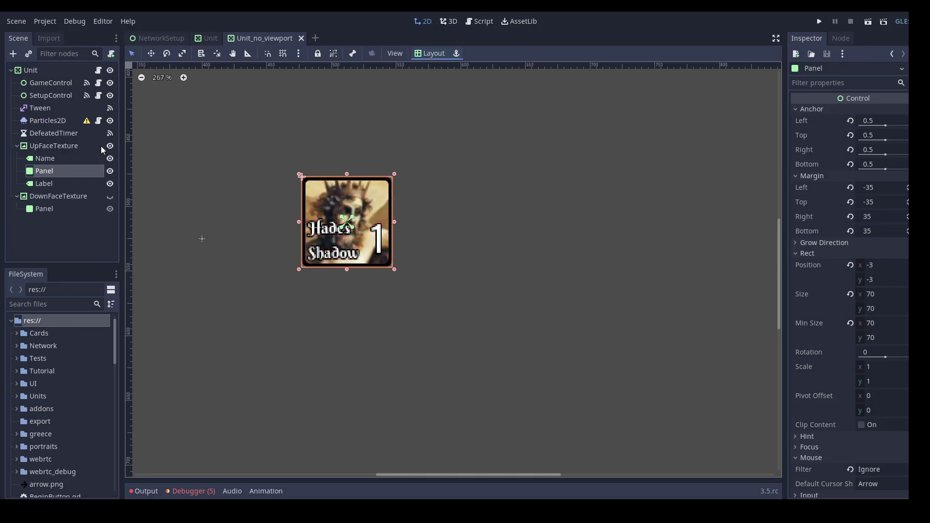
# - Add a Viewport node under Unit and move UpFaceTexture and DownFaceTexture with their children into it
pyautogui.rightClick(42, 70)
pyautogui.click(68, 100)
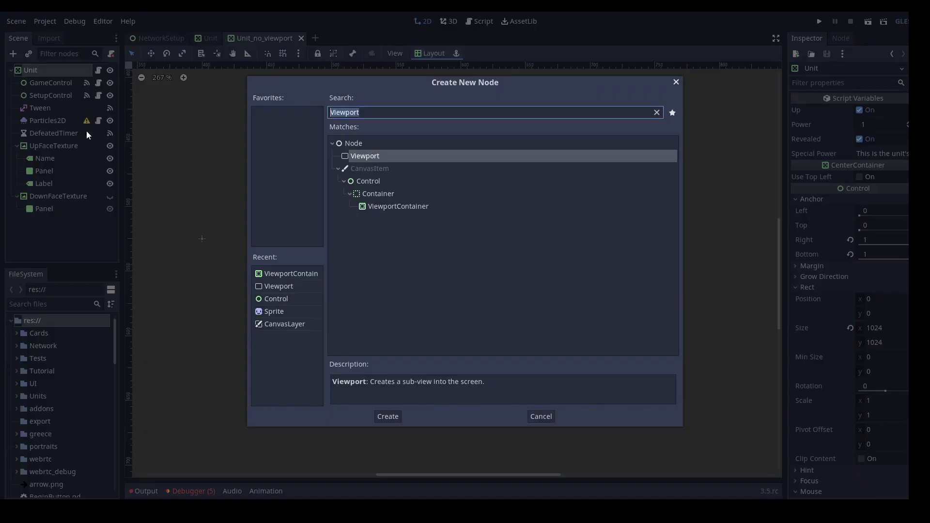
pyautogui.click(296, 285)
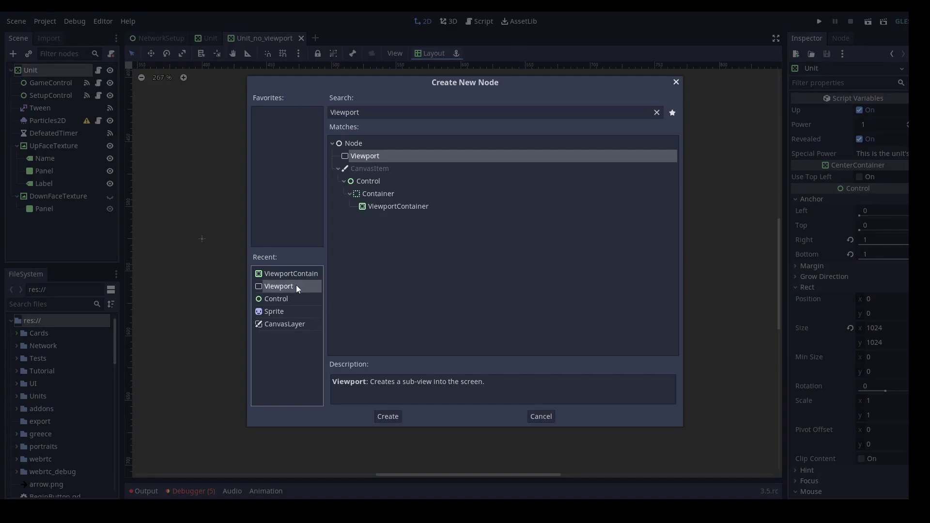
pyautogui.doubleClick(296, 284)
pyautogui.click(53, 146)
pyautogui.keyDown('shift'); pyautogui.click(54, 205); pyautogui.keyUp('shift')
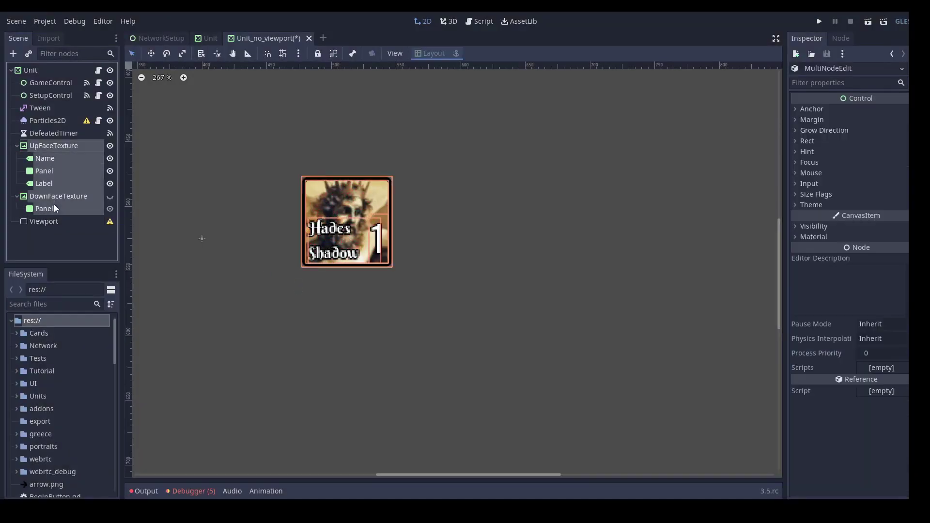
pyautogui.moveTo(54, 145); pyautogui.dragTo(68, 221)
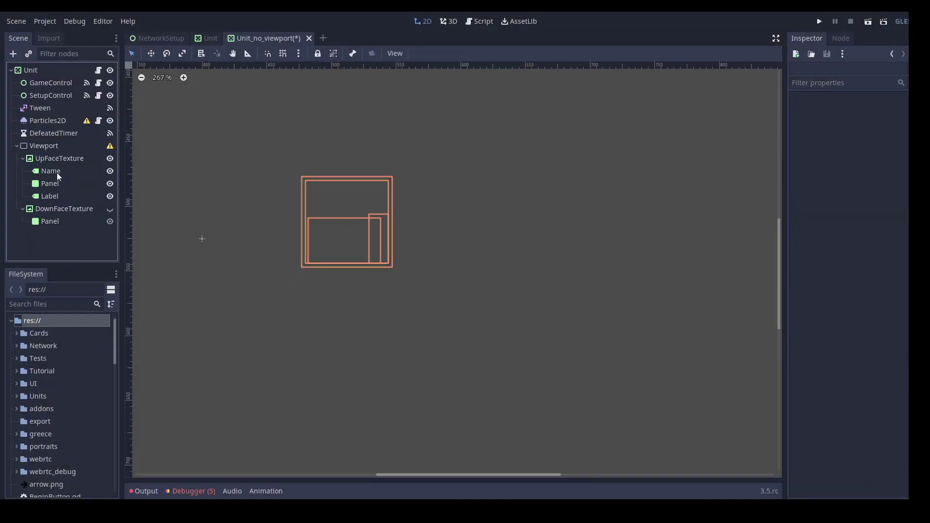
# - Set the new Viewport's size to 70 by 70
pyautogui.click(56, 148)
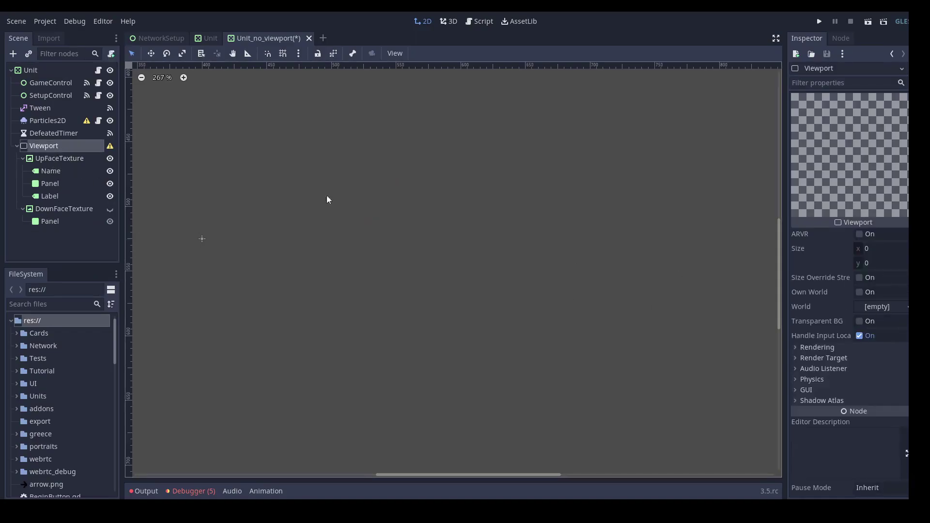
pyautogui.click(884, 251)
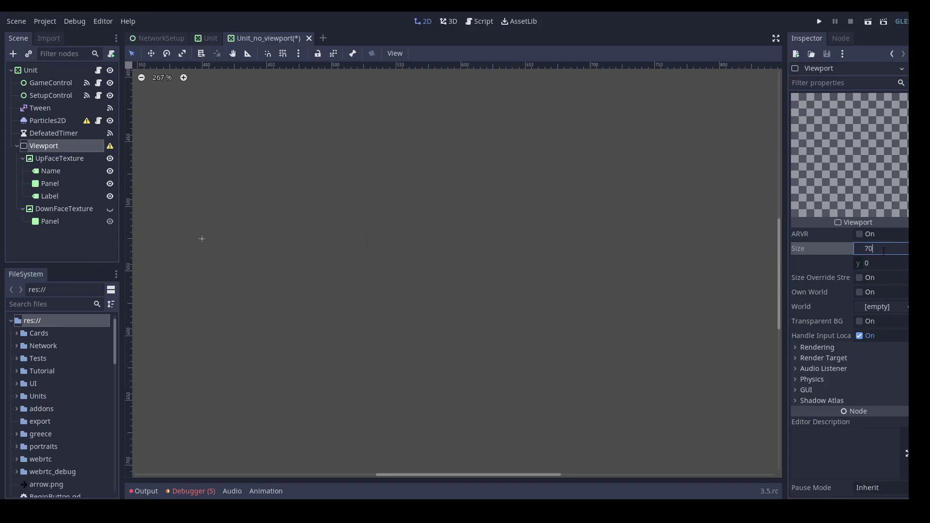
pyautogui.press('Tab')
pyautogui.write('7')
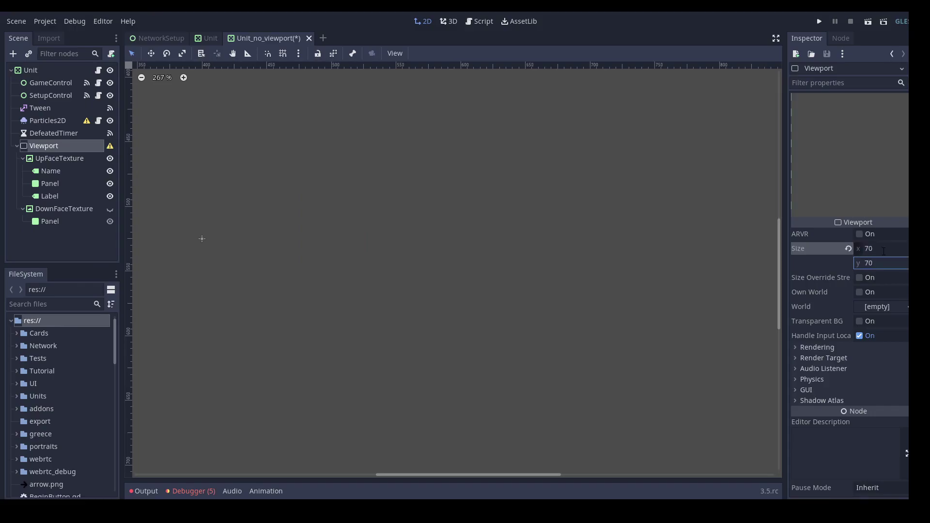
pyautogui.click(291, 186)
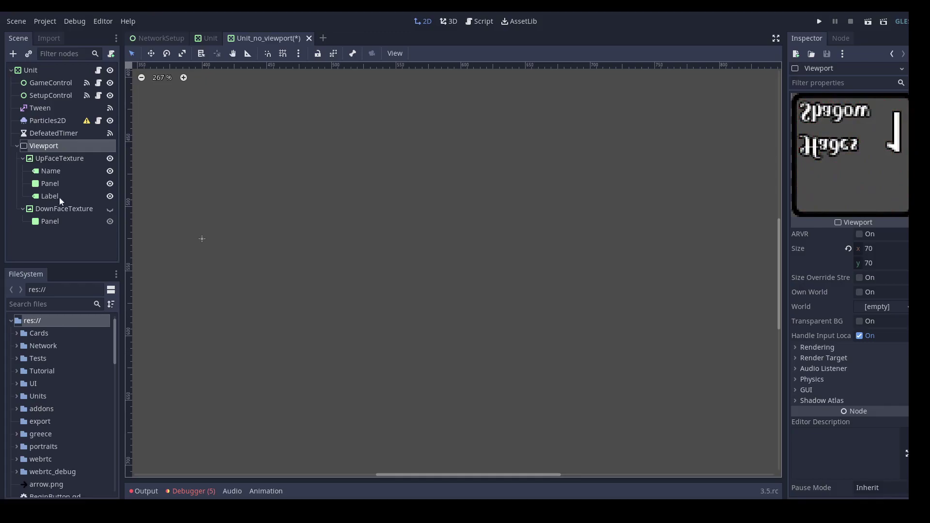
# - Add a ViewportContainer node under Unit and move the Viewport with its contents inside it
pyautogui.click(29, 70)
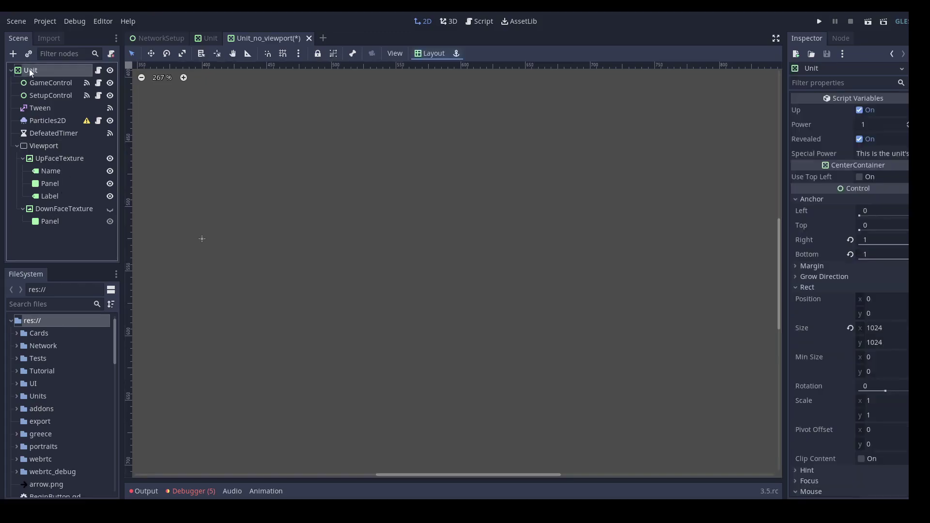
pyautogui.rightClick(30, 69)
pyautogui.click(46, 97)
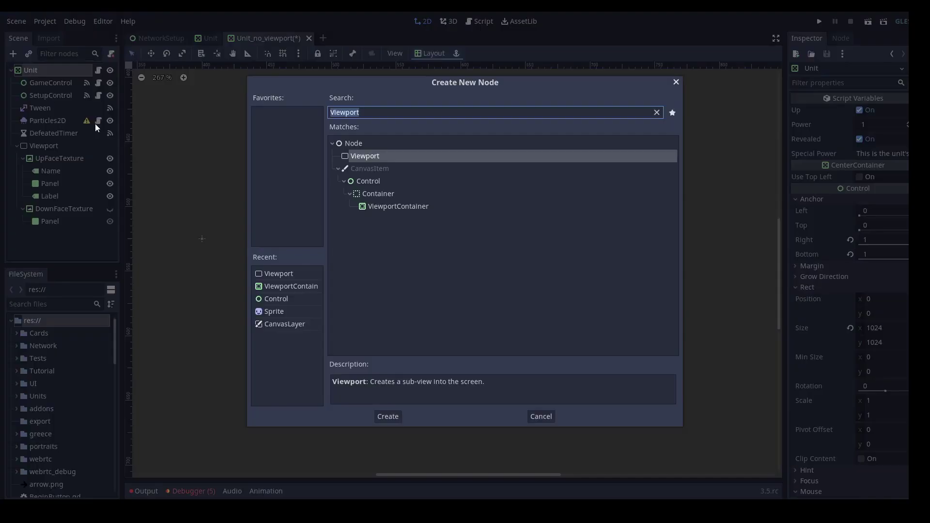
pyautogui.doubleClick(394, 208)
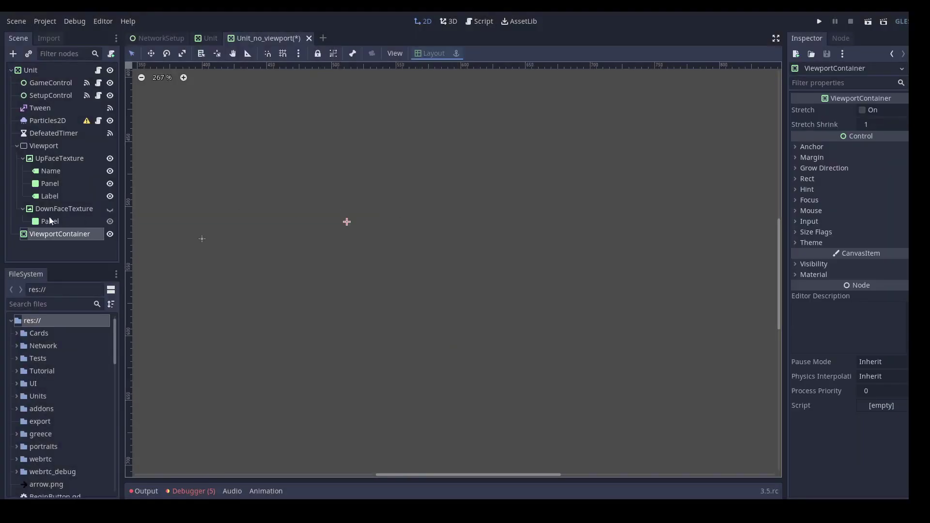
pyautogui.moveTo(47, 147); pyautogui.dragTo(57, 232)
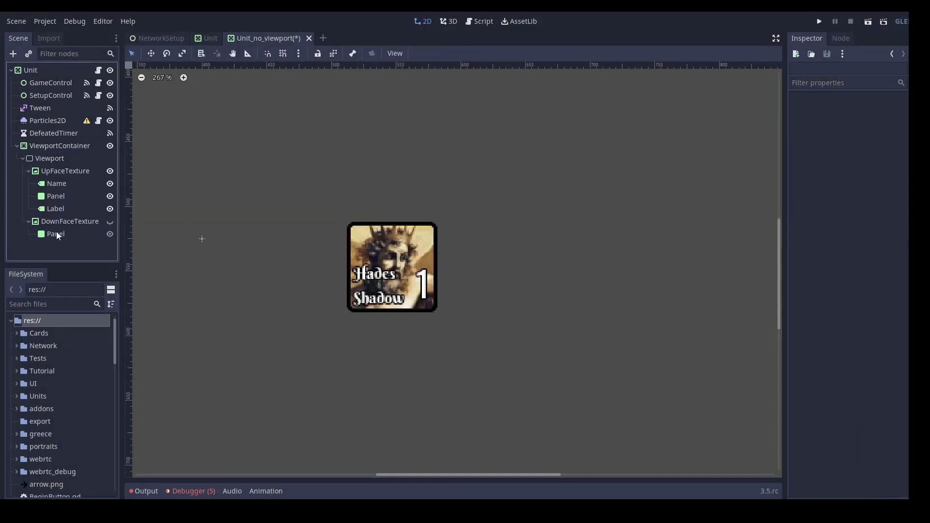
pyautogui.click(364, 284)
# - Copy the burning shader material from UpFaceTexture and paste it as the ViewportContainer's material
pyautogui.click(51, 172)
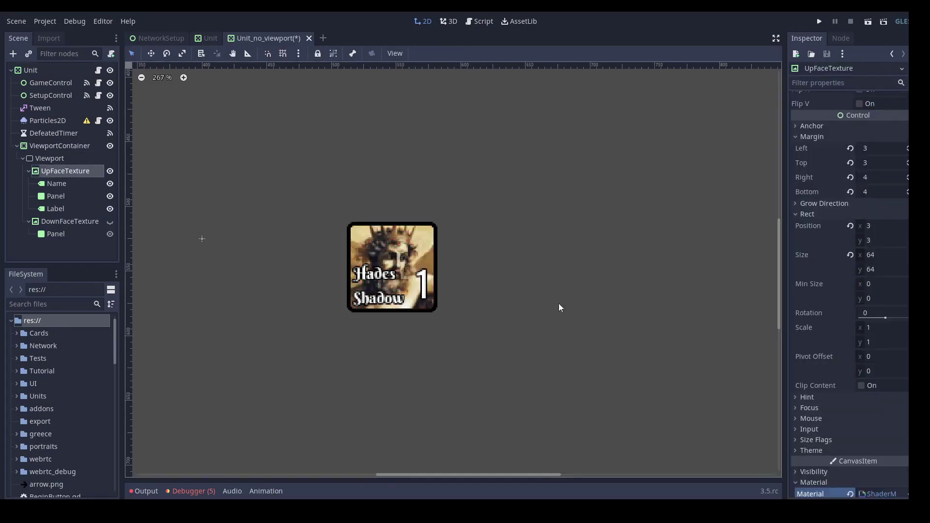
pyautogui.scroll(-5, 903, 384)
pyautogui.click(908, 343)
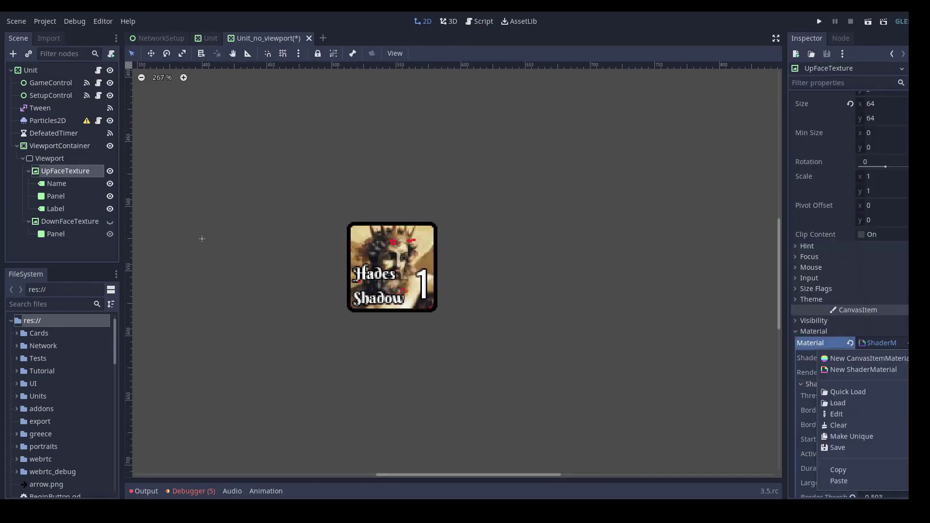
pyautogui.click(862, 470)
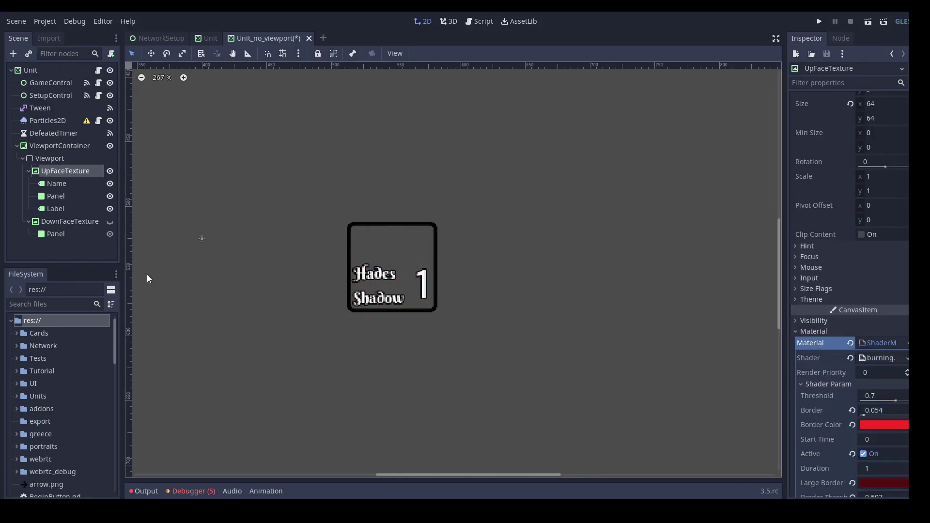
pyautogui.click(84, 147)
pyautogui.scroll(-3, 900, 342)
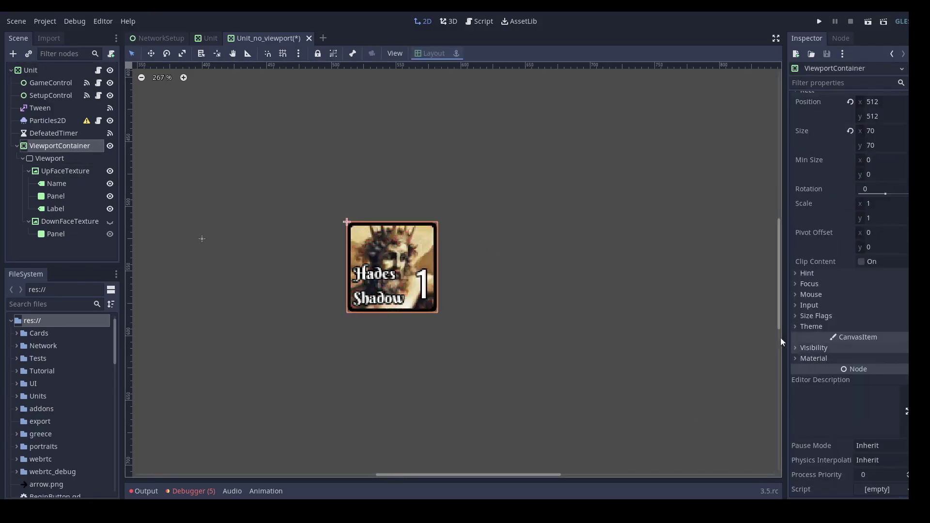
pyautogui.click(848, 359)
pyautogui.click(880, 370)
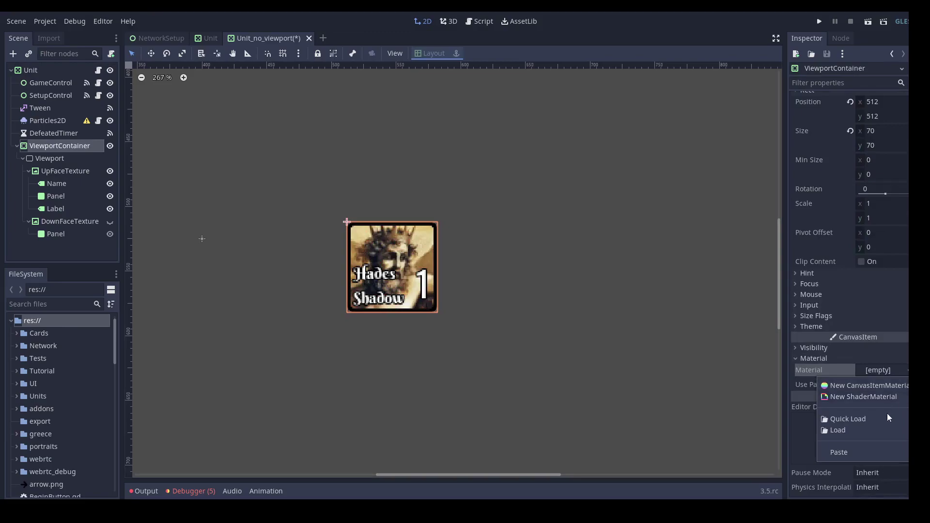
pyautogui.click(852, 451)
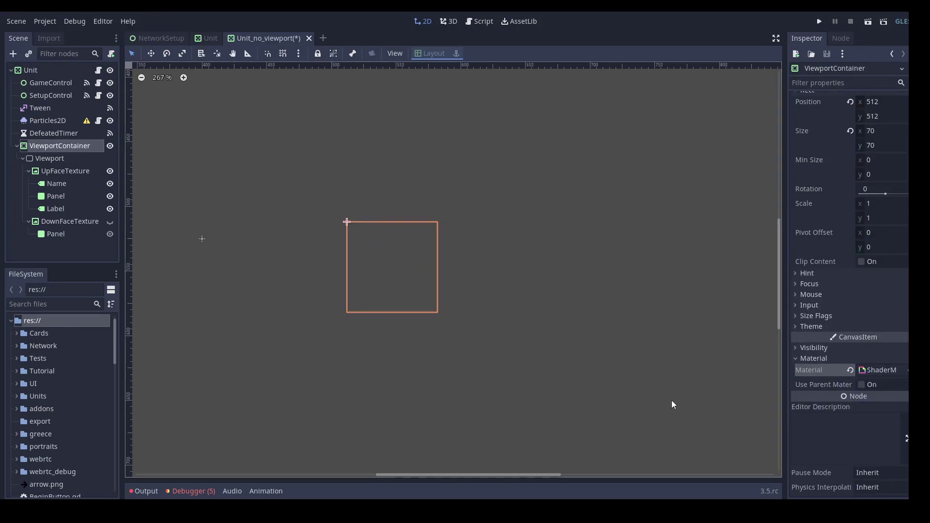
# - Clear the shader material from UpFaceTexture and reselect the ViewportContainer
pyautogui.click(64, 171)
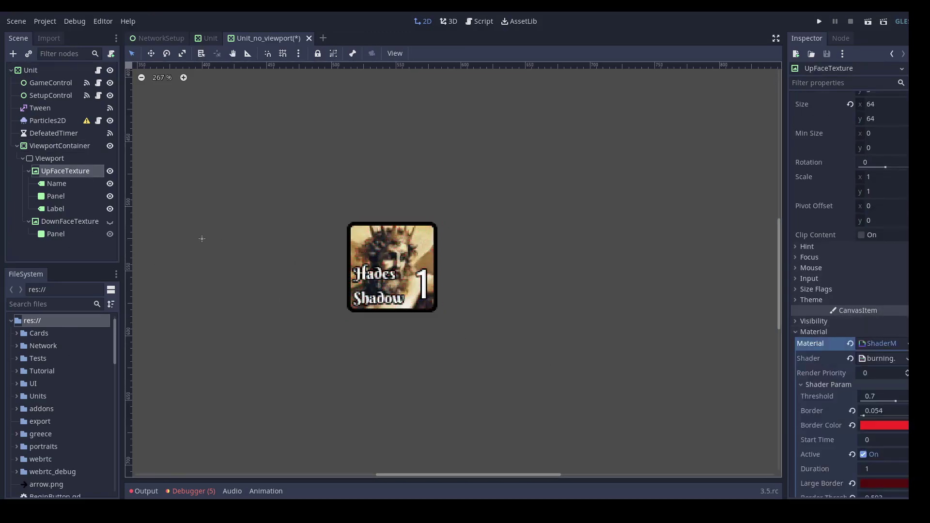
pyautogui.click(901, 347)
pyautogui.click(854, 422)
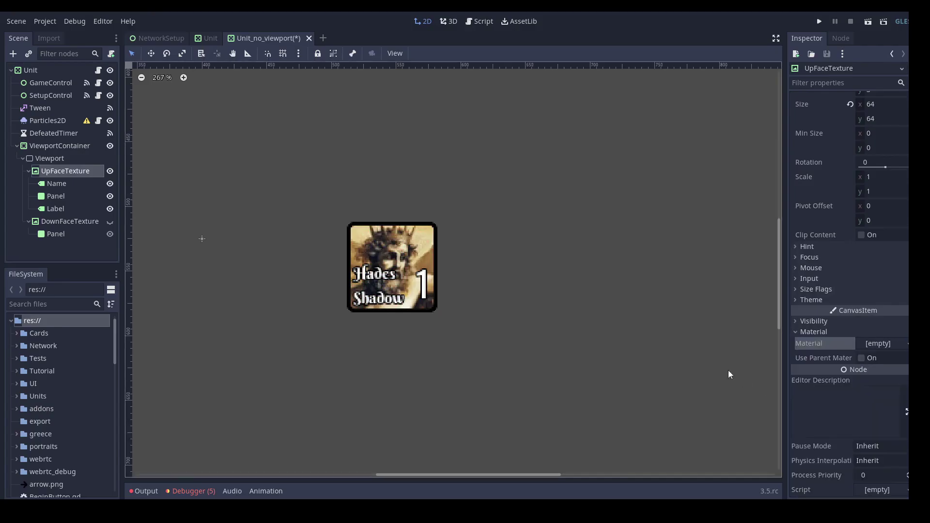
pyautogui.click(40, 145)
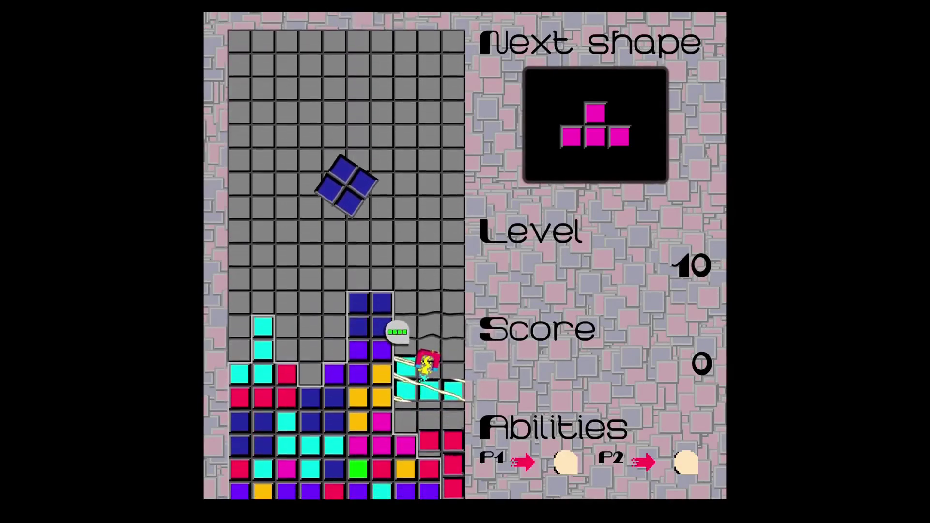
pyautogui.press('Left')
pyautogui.press('Left')
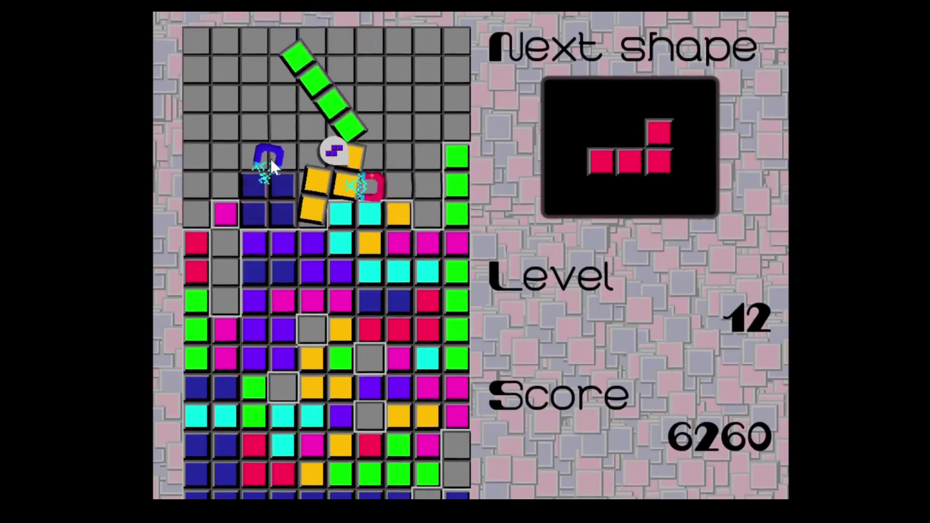
pyautogui.press('Up')
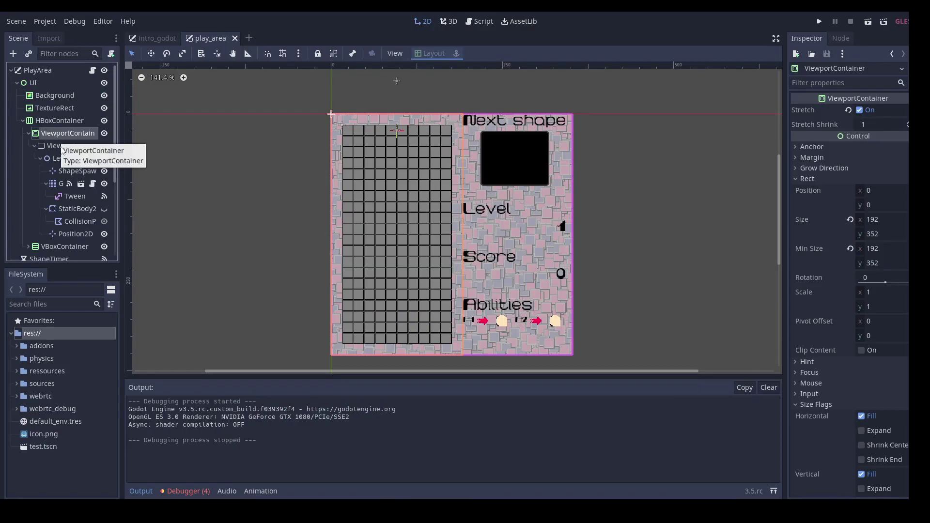
# - Examine the play_area scene's HBoxContainer, its ViewportContainer with the nested Viewport and Level nodes, and the neighbouring VBoxContainer
pyautogui.click(62, 147)
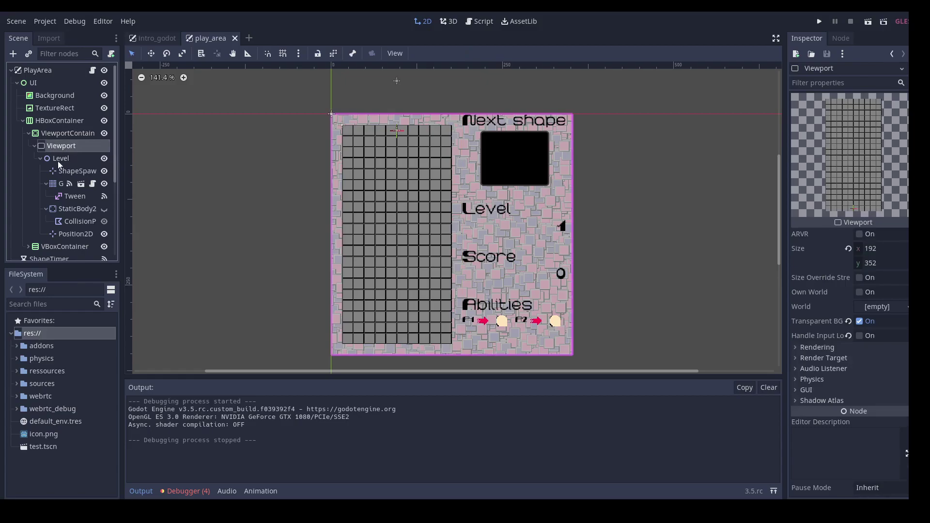
pyautogui.click(57, 160)
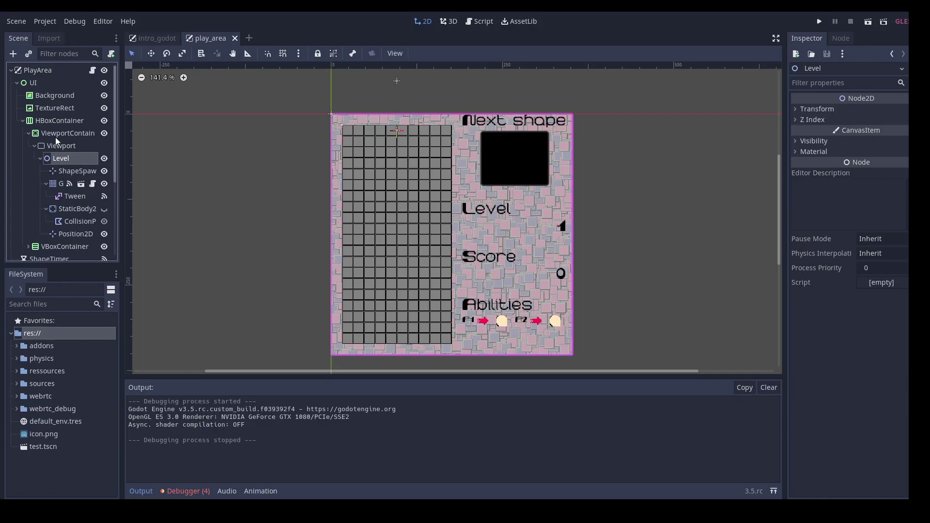
pyautogui.click(72, 133)
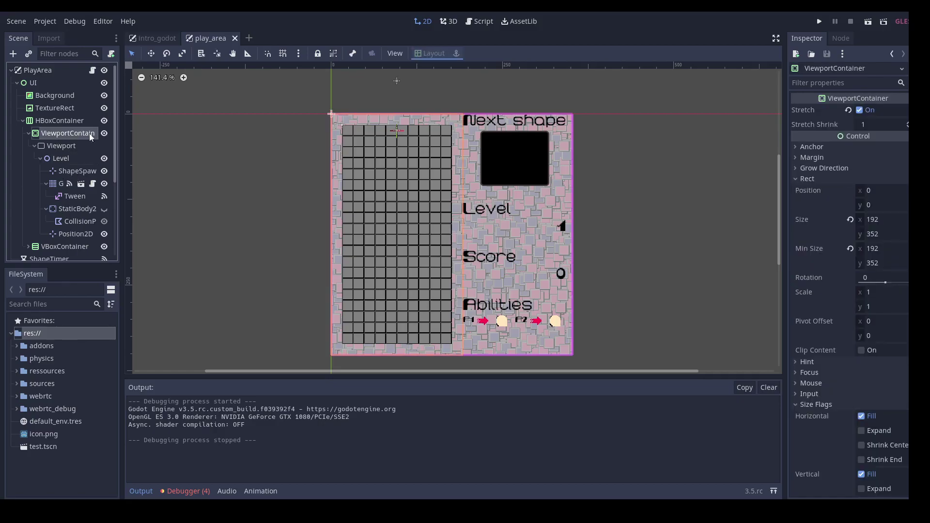
pyautogui.click(60, 145)
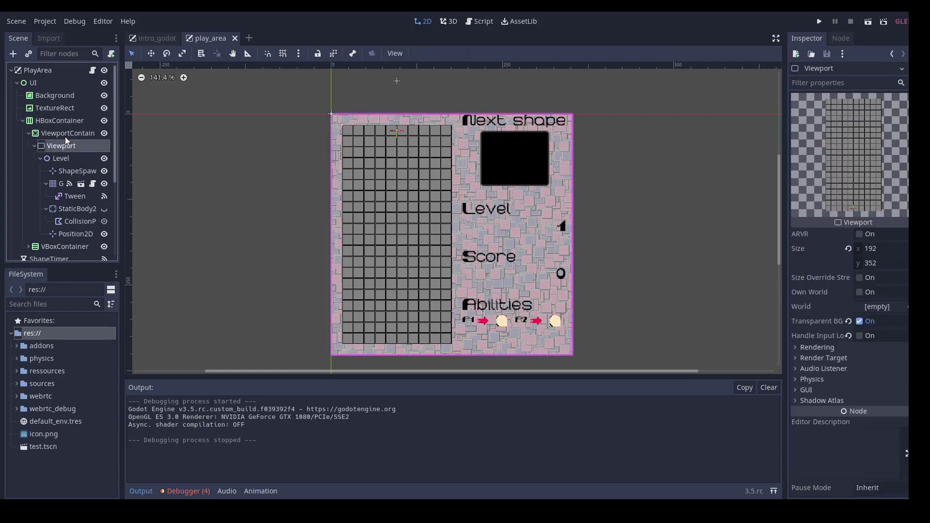
pyautogui.click(65, 135)
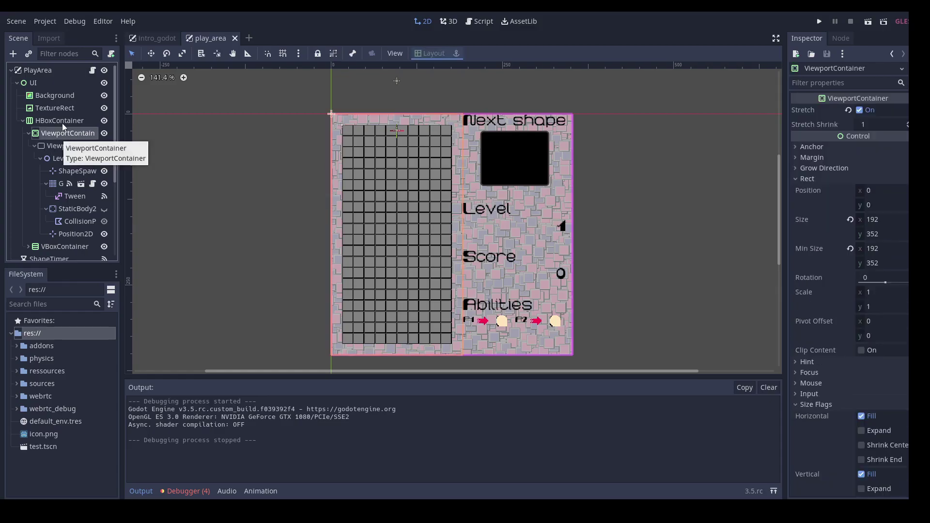
pyautogui.click(62, 122)
pyautogui.click(65, 134)
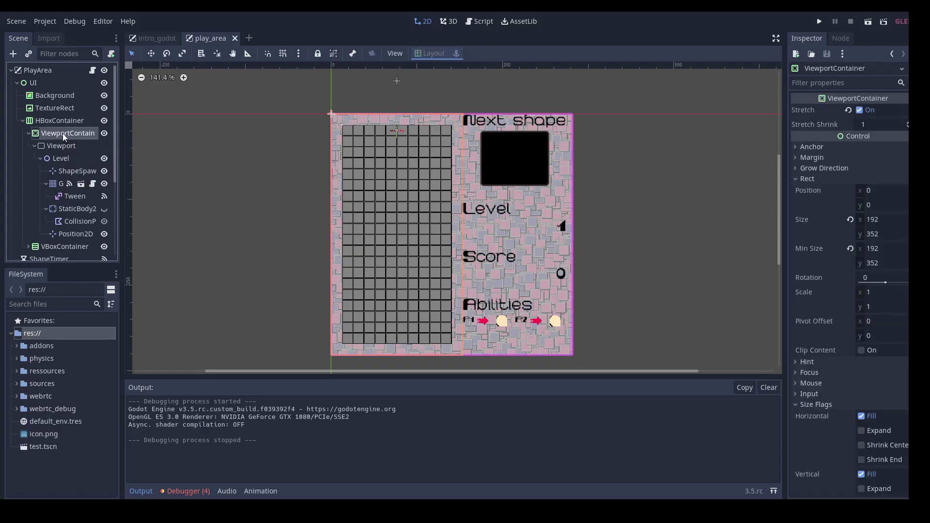
pyautogui.click(64, 245)
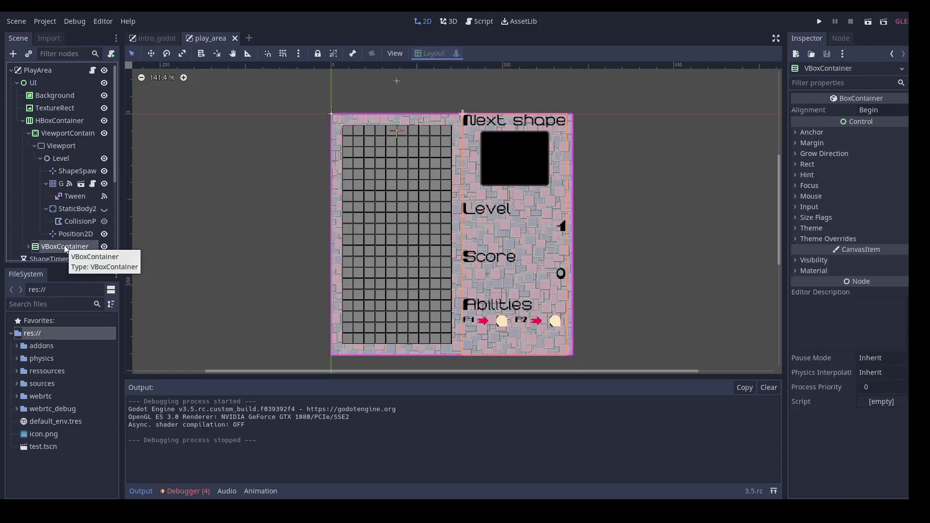
pyautogui.click(62, 134)
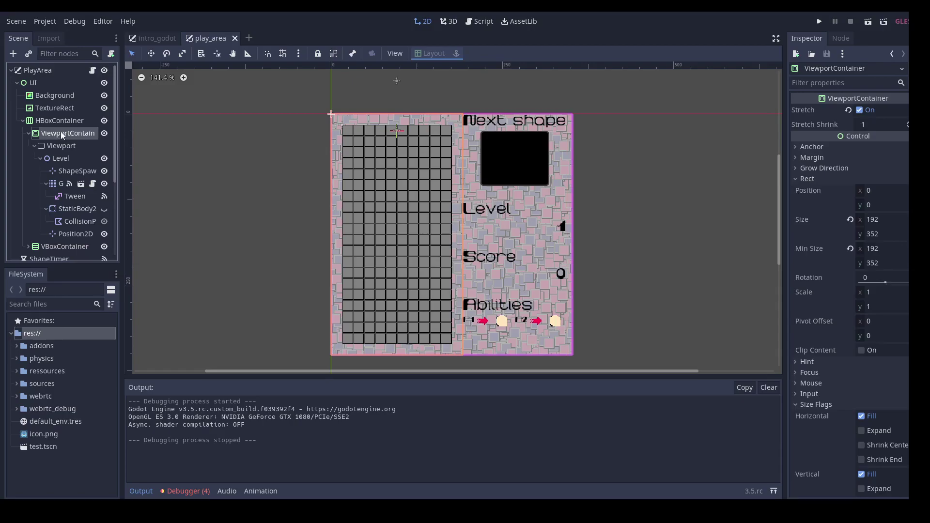
pyautogui.moveTo(60, 131); pyautogui.dragTo(59, 235)
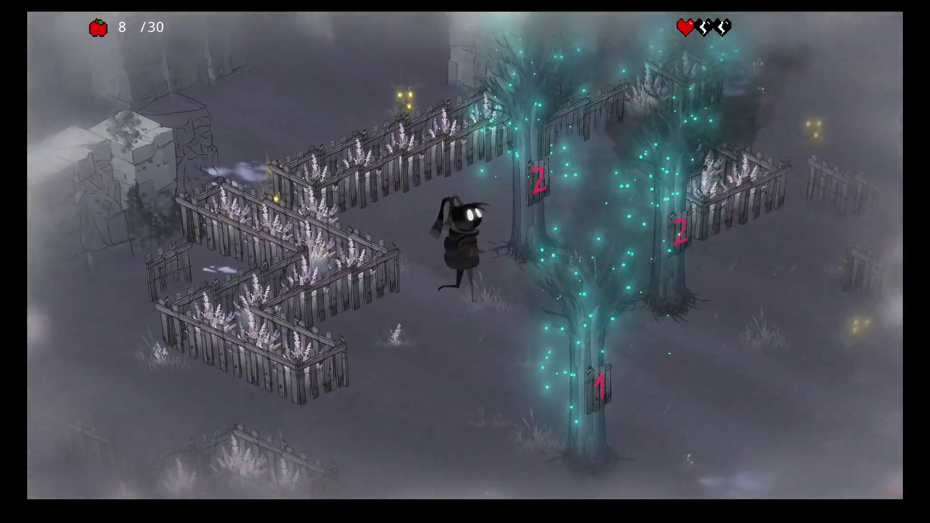
pyautogui.press('Down')
pyautogui.press('Down')
pyautogui.press('space')
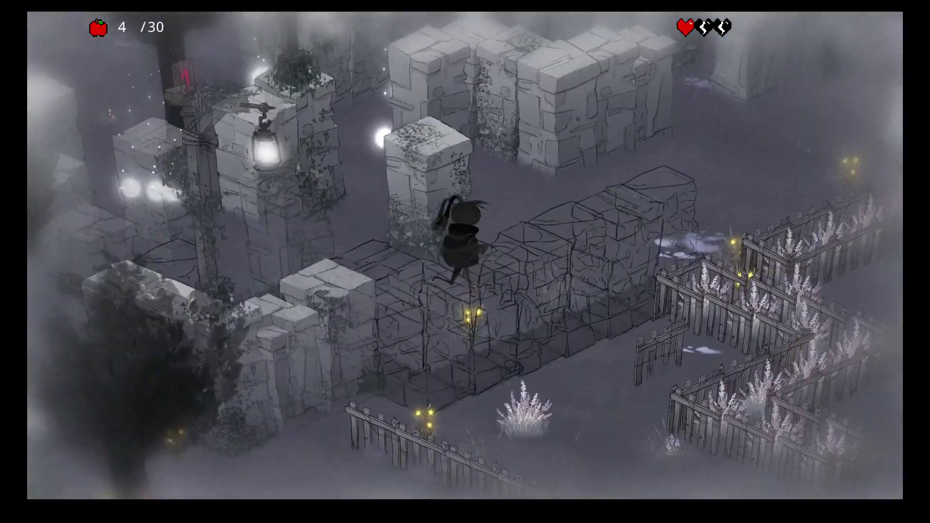
pyautogui.press('Up')
pyautogui.press('Left')
pyautogui.press('space')
pyautogui.press('Up')
pyautogui.press('space')
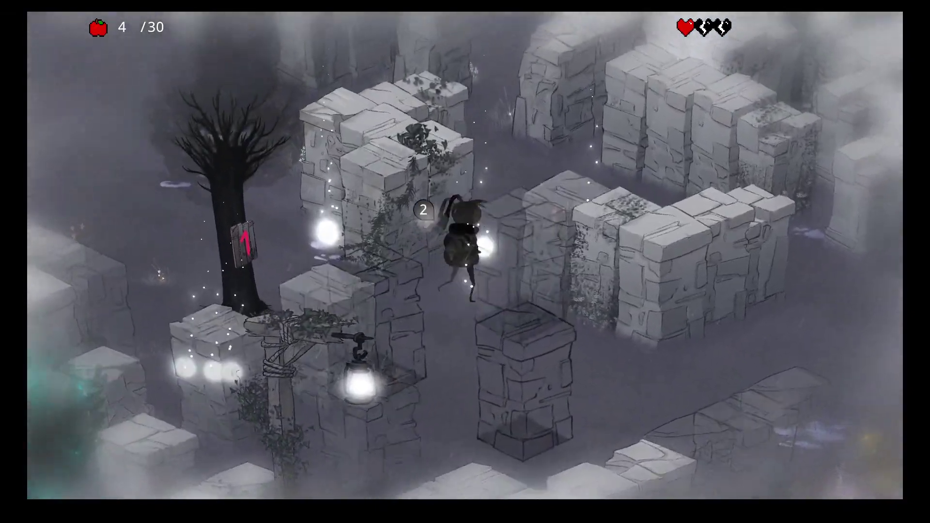
pyautogui.press('Left')
pyautogui.press('Up')
pyautogui.press('Left')
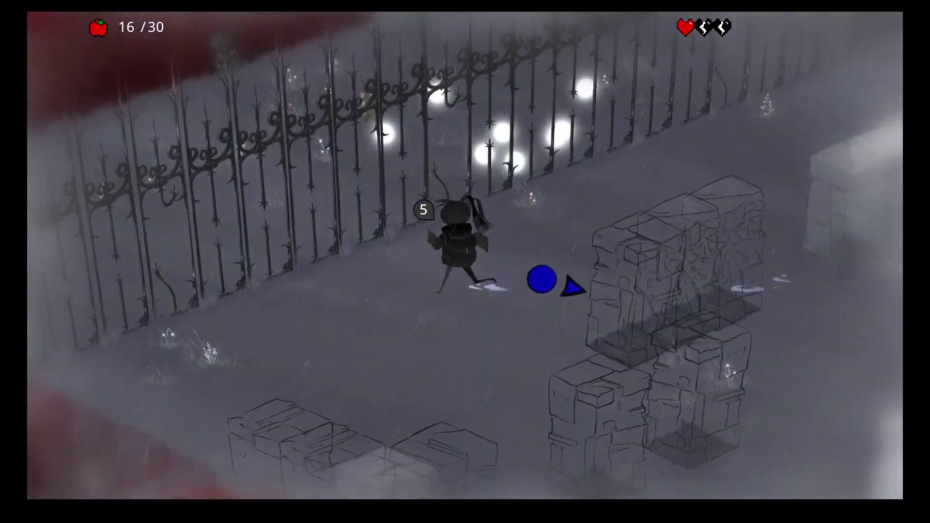
pyautogui.press('Up')
pyautogui.press('Up')
pyautogui.press('Left')
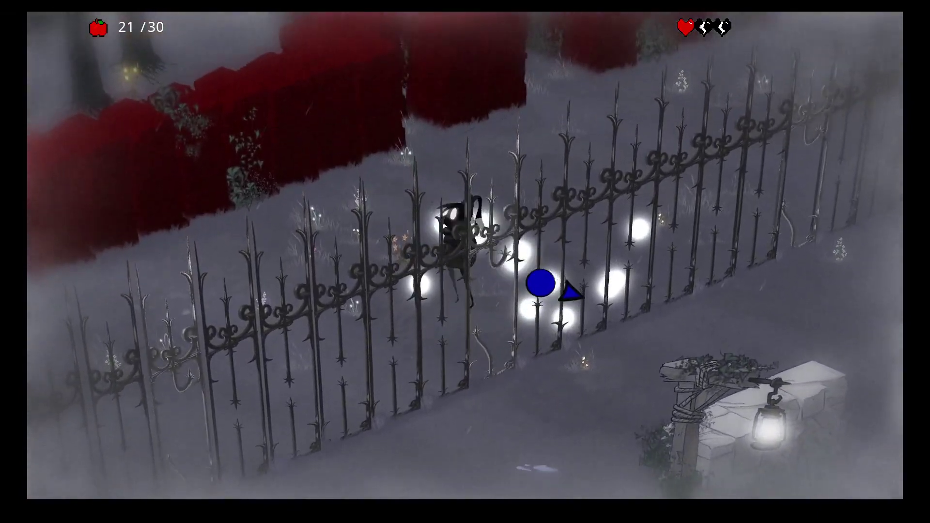
pyautogui.press('Down')
pyautogui.press('Right')
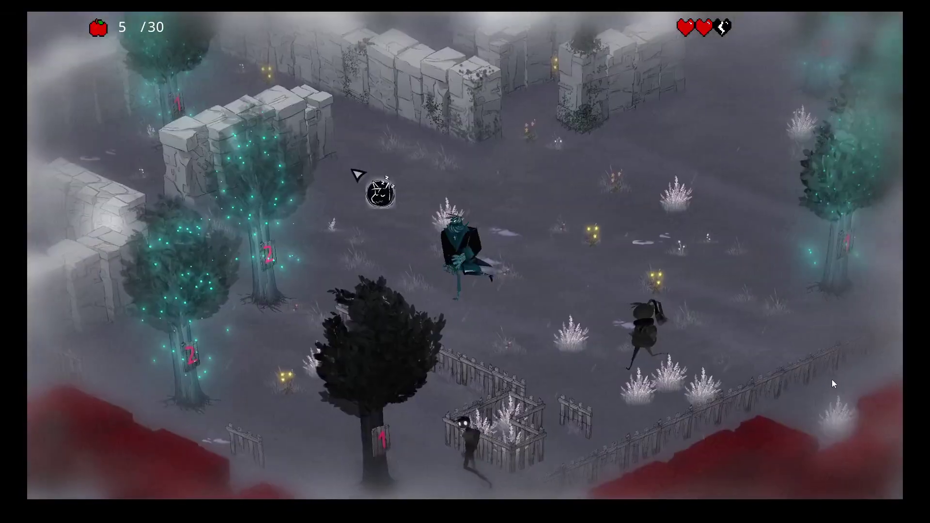
pyautogui.press('Left')
pyautogui.press('Down')
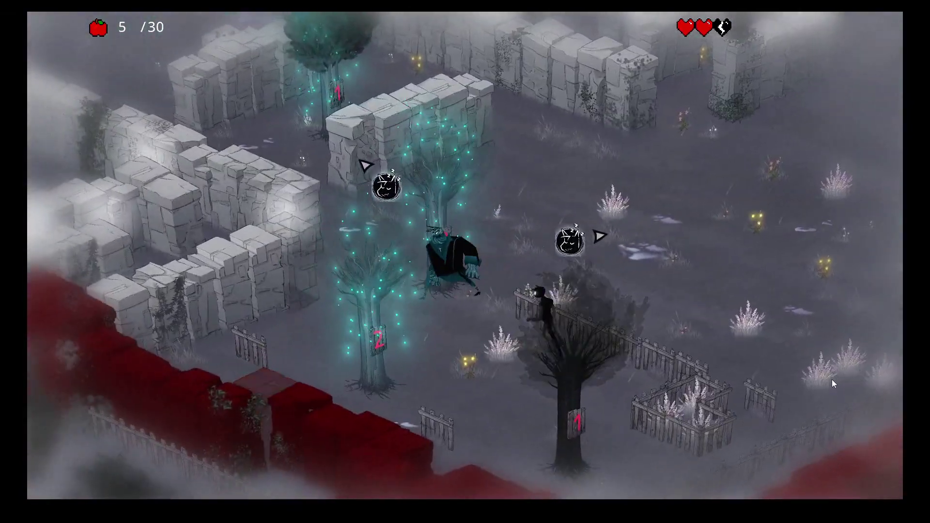
pyautogui.press('Up')
pyautogui.press('Right')
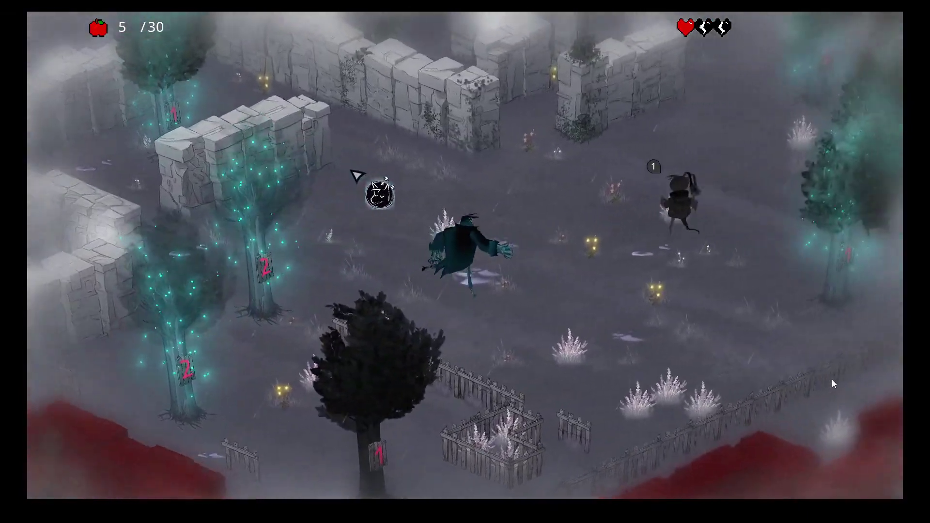
pyautogui.press('Up')
pyautogui.press('Up')
pyautogui.press('Left')
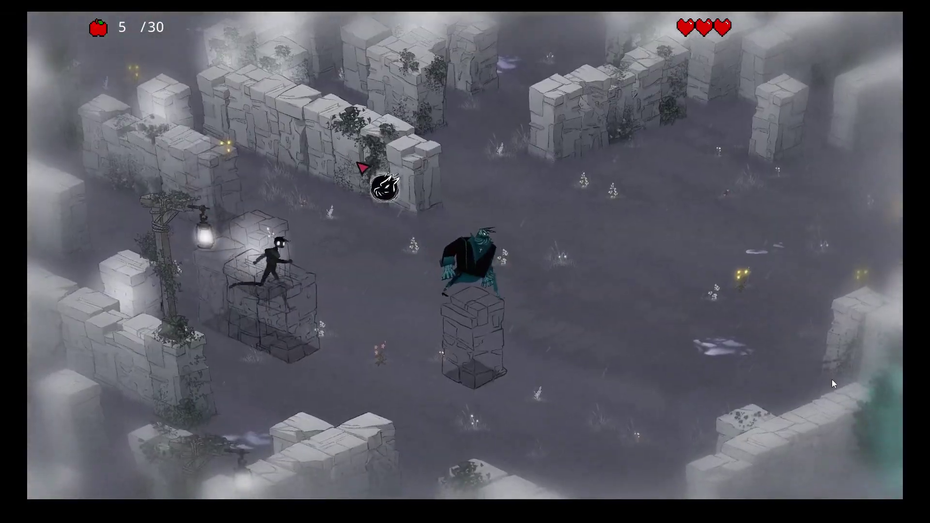
pyautogui.press('Right')
pyautogui.press('Down')
pyautogui.press('Right')
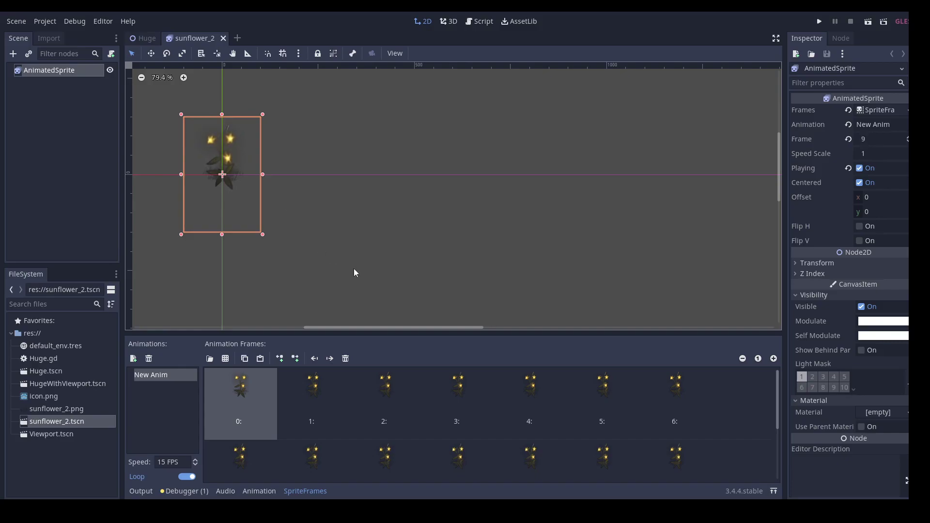
# - Open the Huge.tscn scene and view the nb variable in its root node's Huge.gd script
pyautogui.doubleClick(45, 372)
pyautogui.click(98, 71)
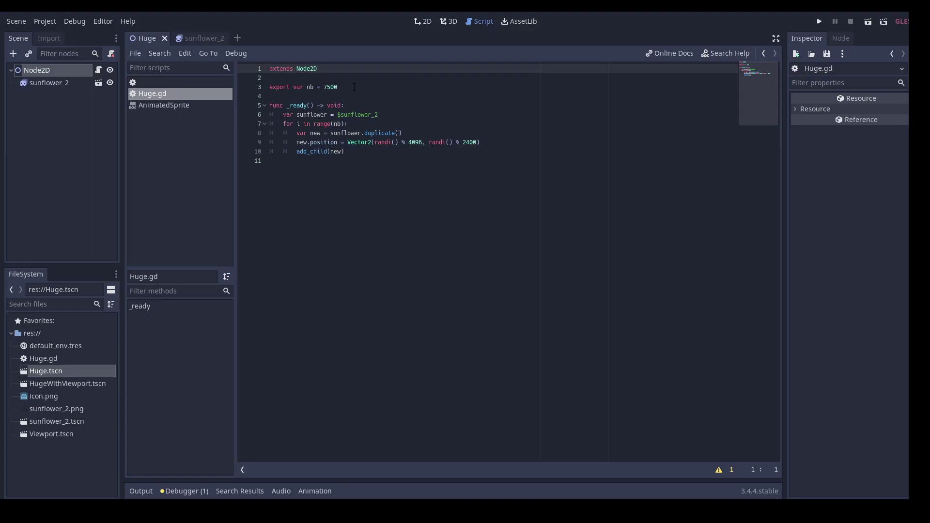
pyautogui.click(347, 87)
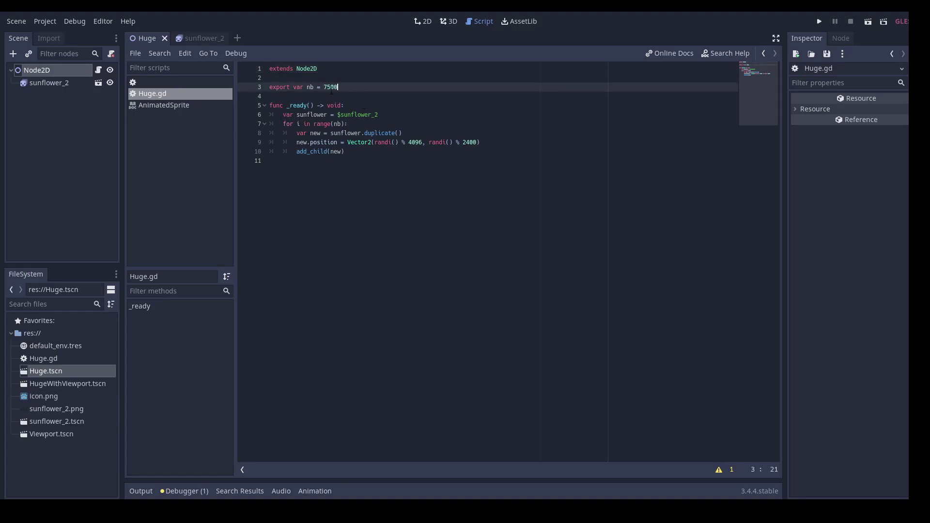
# - Run the Huge scene and examine its frame time graph in the Profiler
pyautogui.click(868, 22)
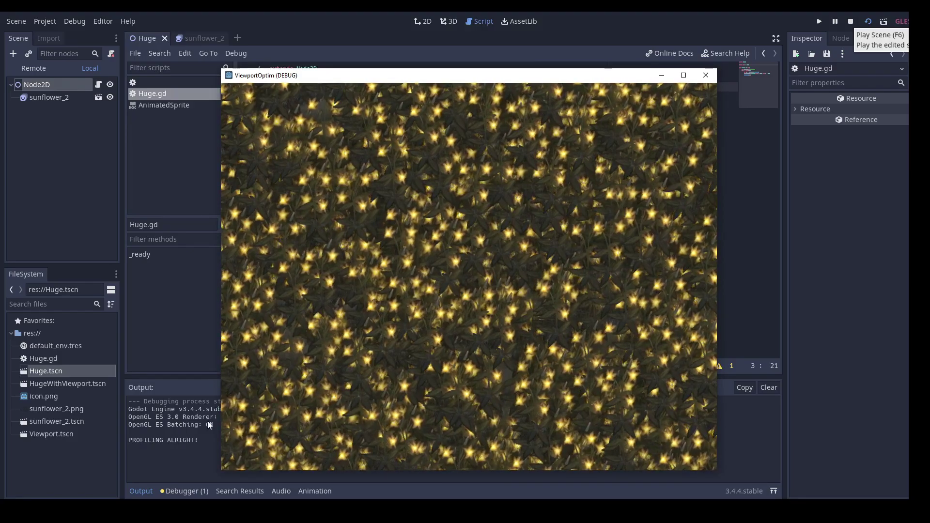
pyautogui.click(197, 495)
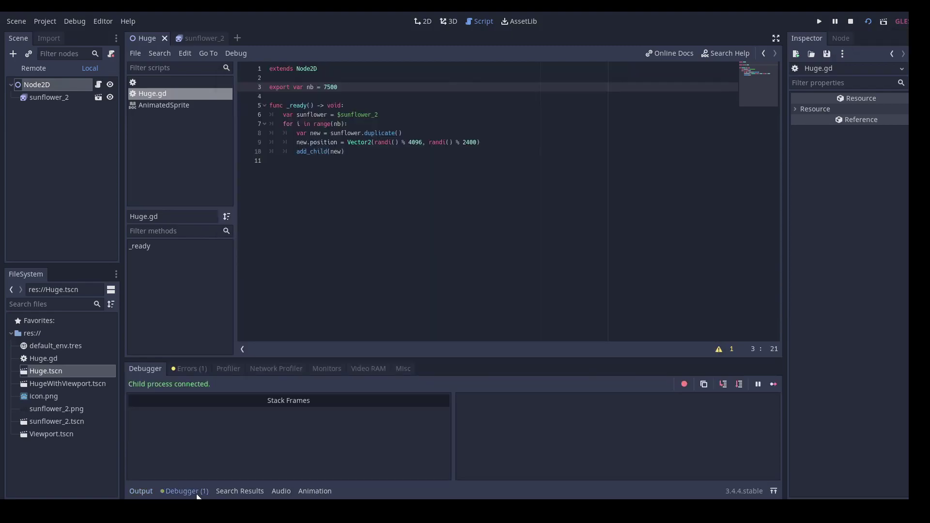
pyautogui.click(229, 369)
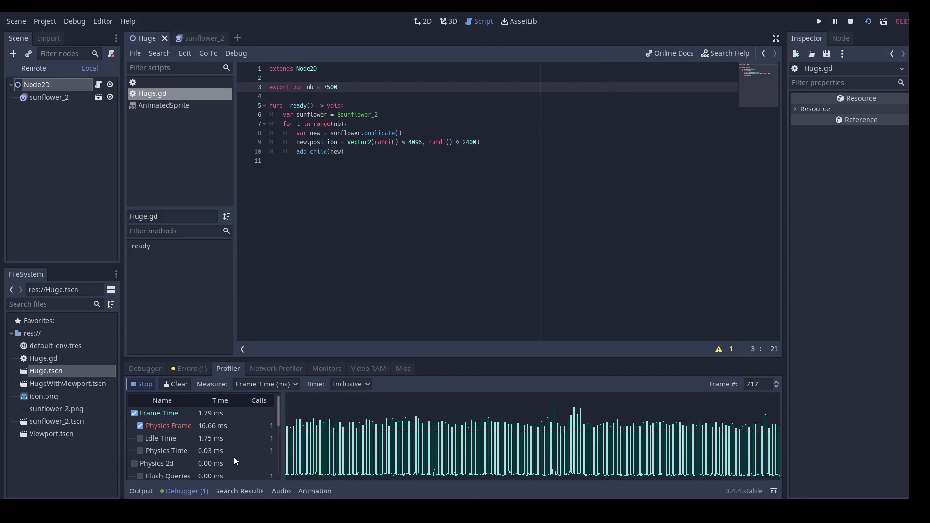
pyautogui.click(307, 461)
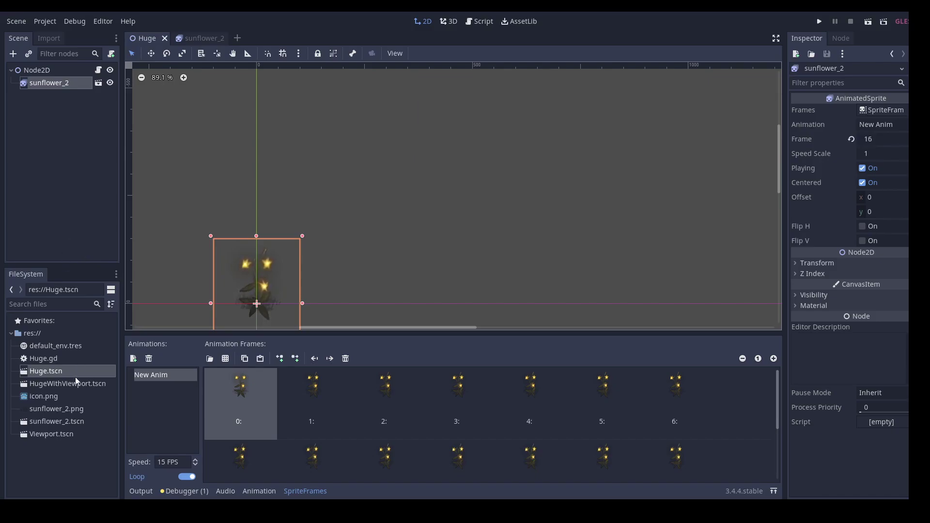
# - Open Viewport.tscn and inspect the properties of its Viewport root and AnimatedSprite child
pyautogui.doubleClick(59, 437)
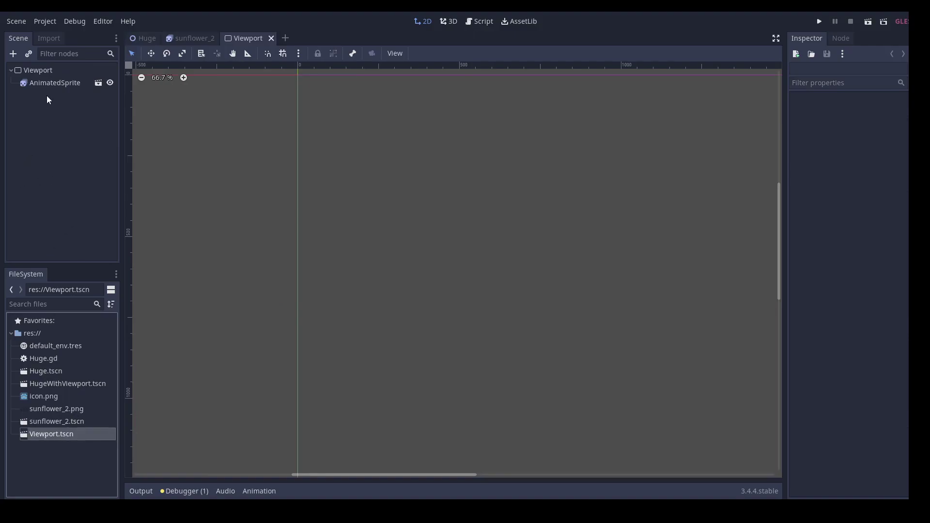
pyautogui.click(42, 70)
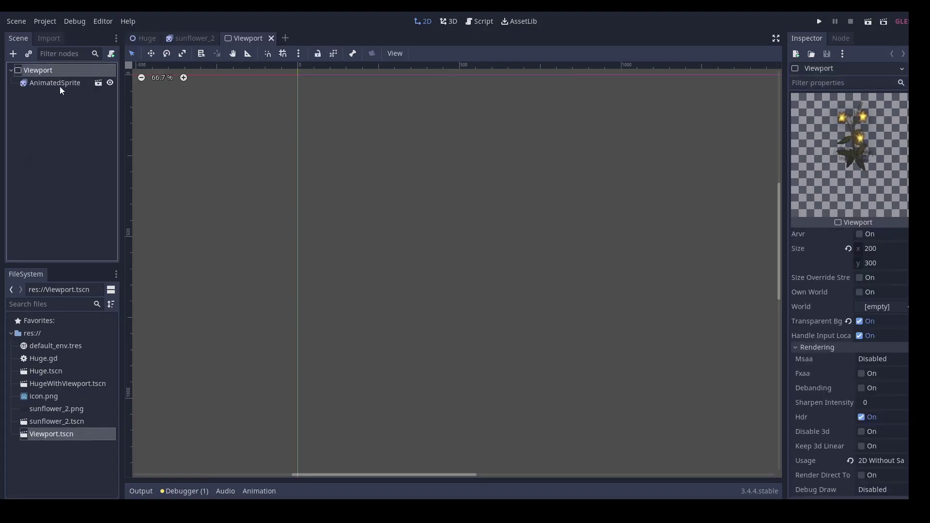
pyautogui.click(60, 84)
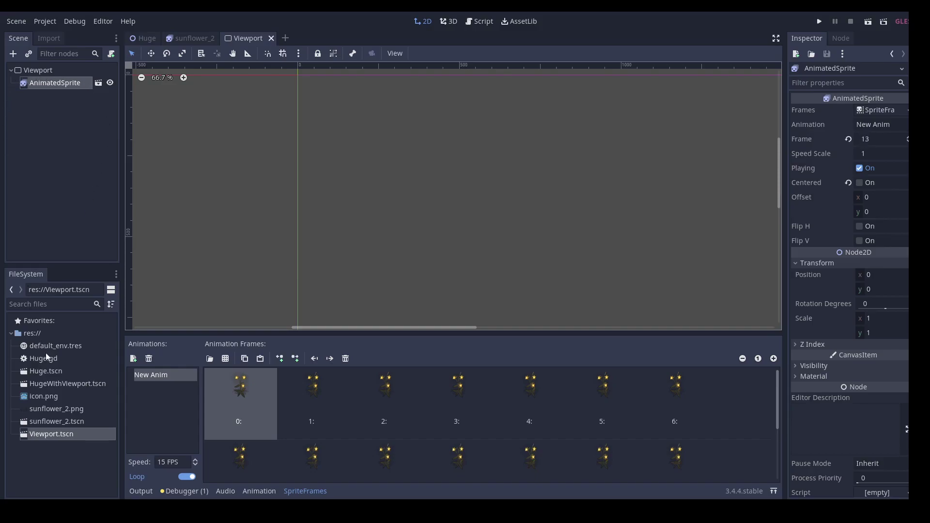
# - Open HugeWithViewport.tscn, inspect the sunflower_2 sprite's properties and view the root node's Huge.gd script
pyautogui.doubleClick(68, 383)
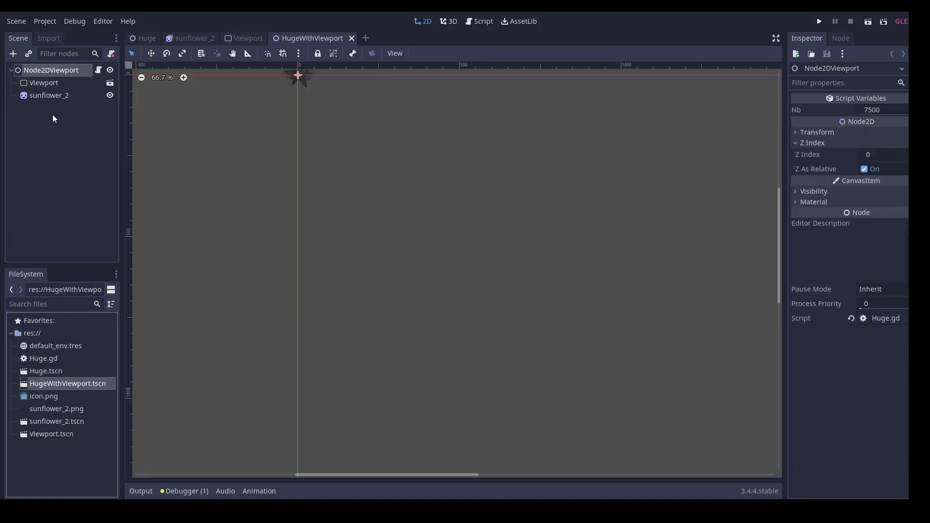
pyautogui.click(51, 97)
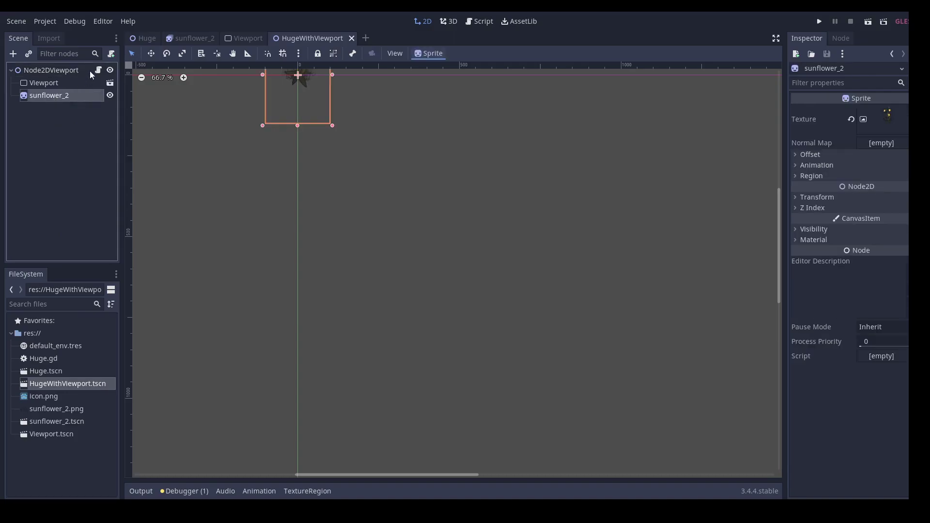
pyautogui.click(99, 70)
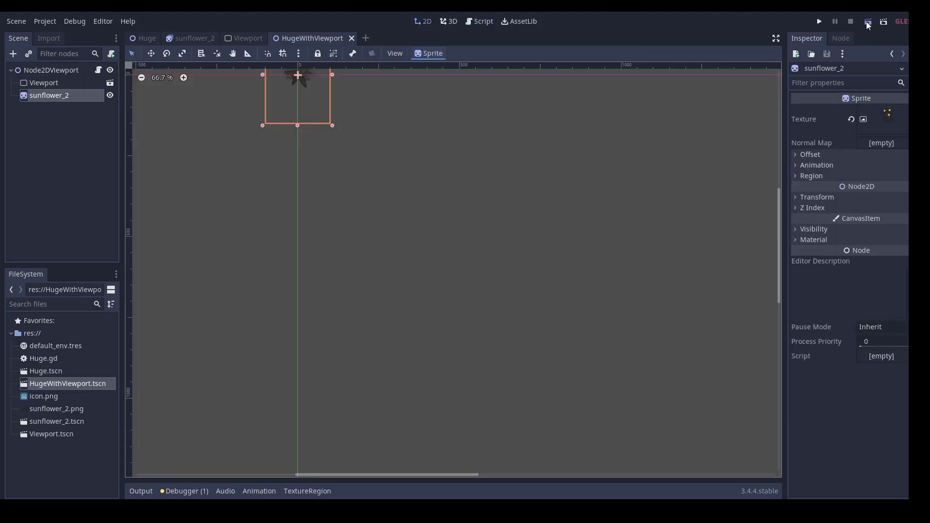
# - Run the HugeWithViewport scene and examine its frame time in the Profiler after clearing the recorded data
pyautogui.click(867, 22)
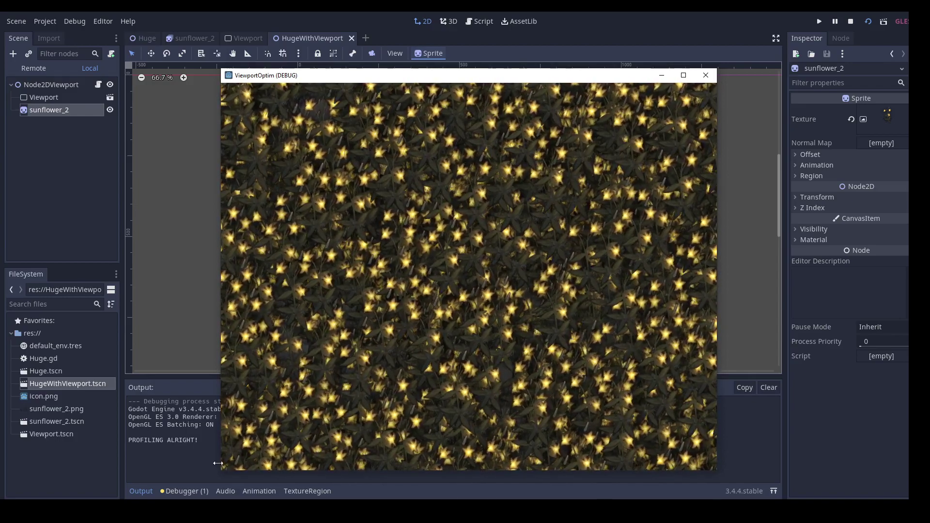
pyautogui.click(187, 490)
pyautogui.click(226, 370)
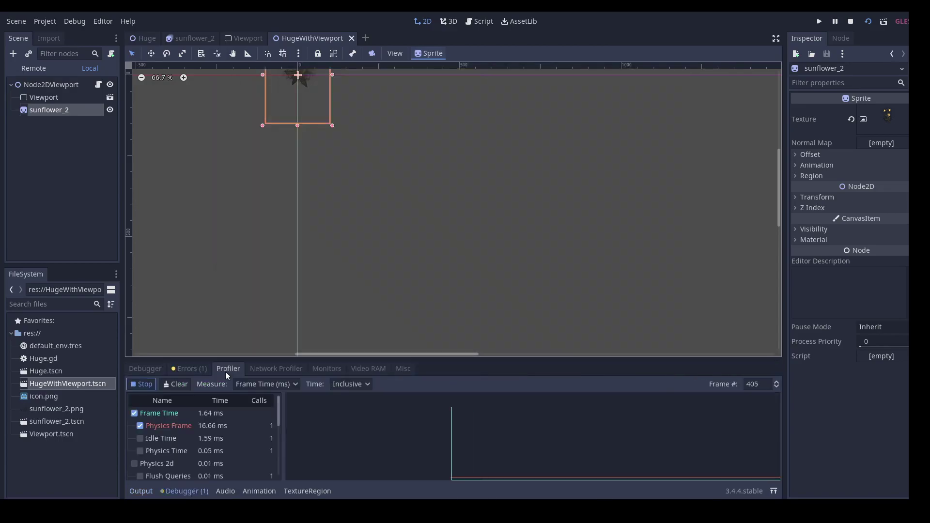
pyautogui.click(182, 386)
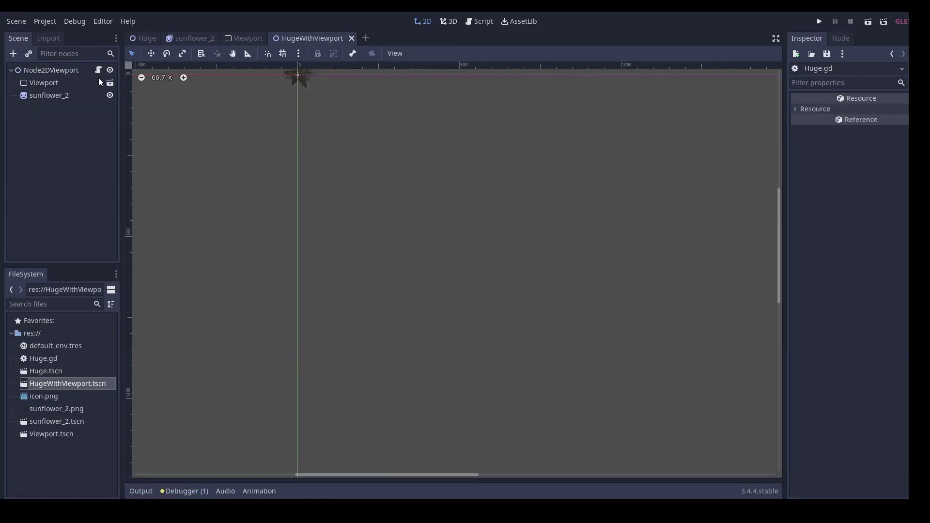
# - Set the exported nb variable in the root node's Huge.gd script to 75000
pyautogui.click(99, 71)
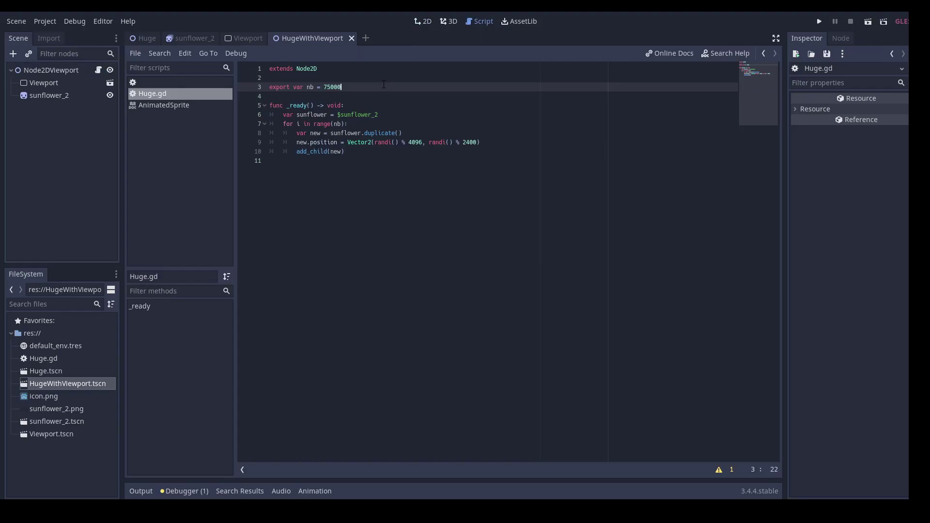
# - Run the HugeWithViewport scene to test it with the edited sprite count
pyautogui.click(868, 22)
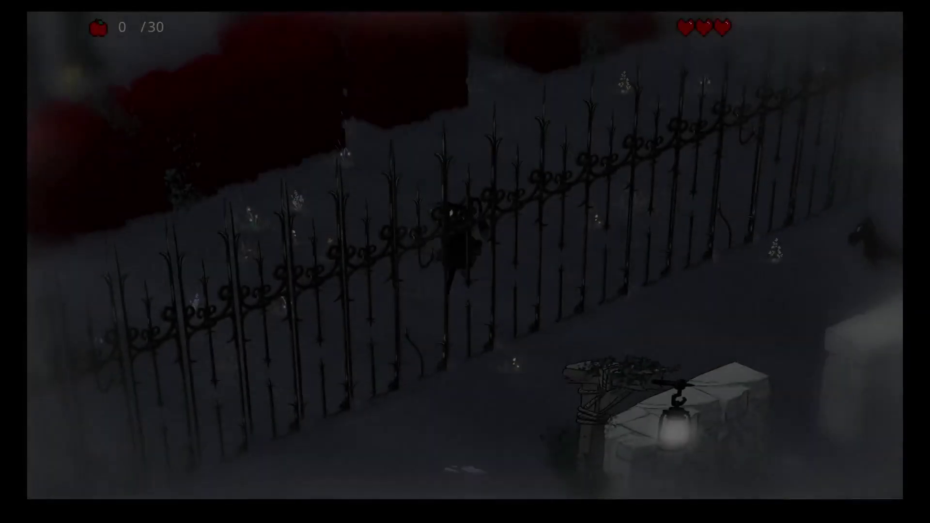
pyautogui.press('s')
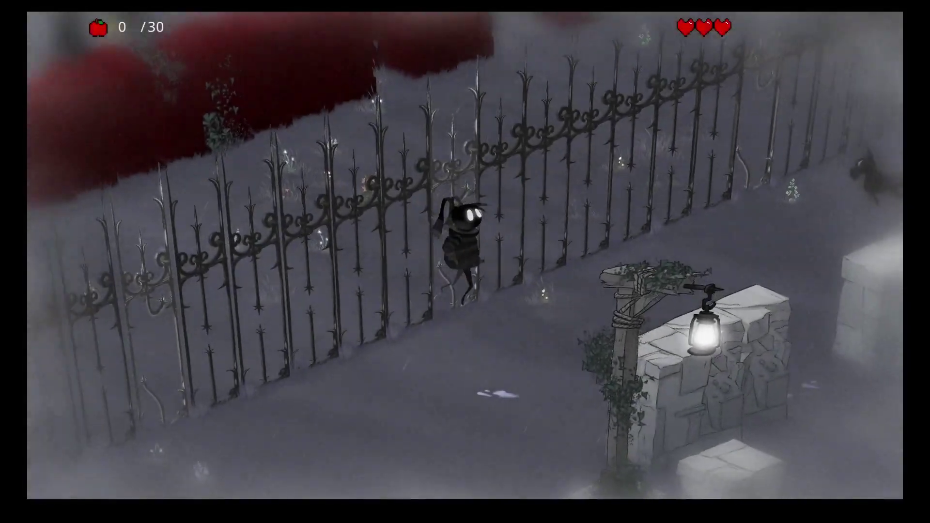
pyautogui.press('d')
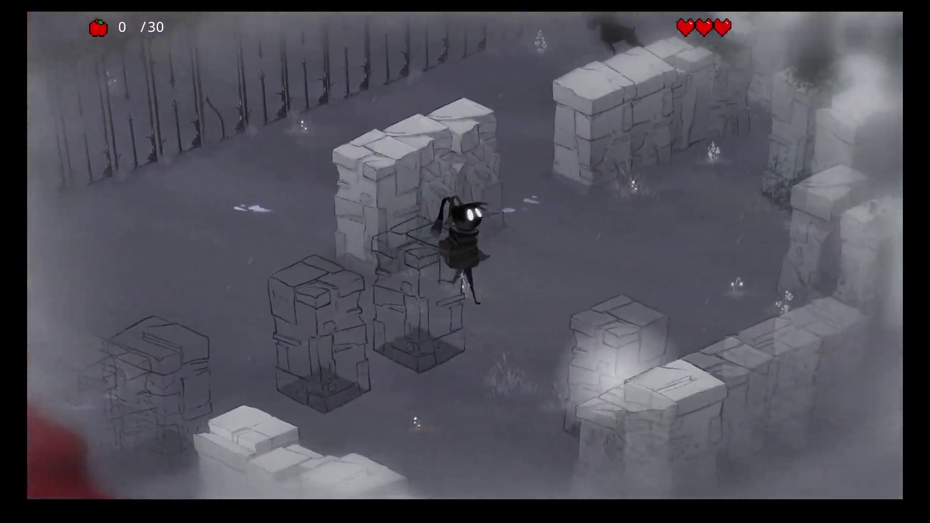
pyautogui.press('s')
pyautogui.press('d')
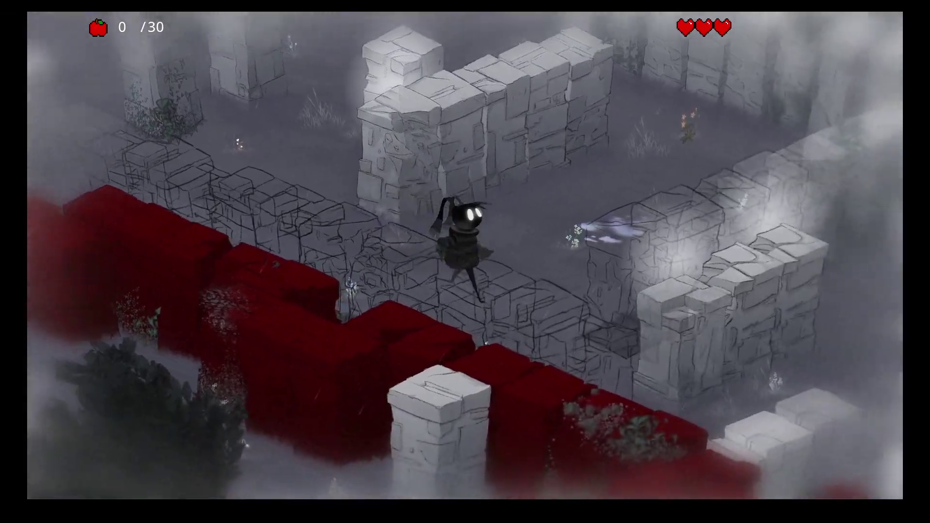
pyautogui.press('d')
pyautogui.press('s')
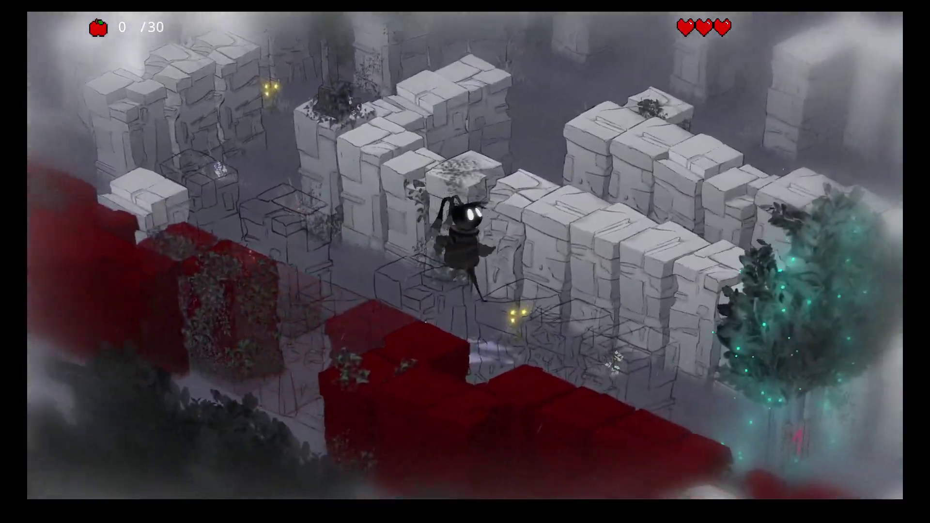
pyautogui.press('d')
pyautogui.press('s')
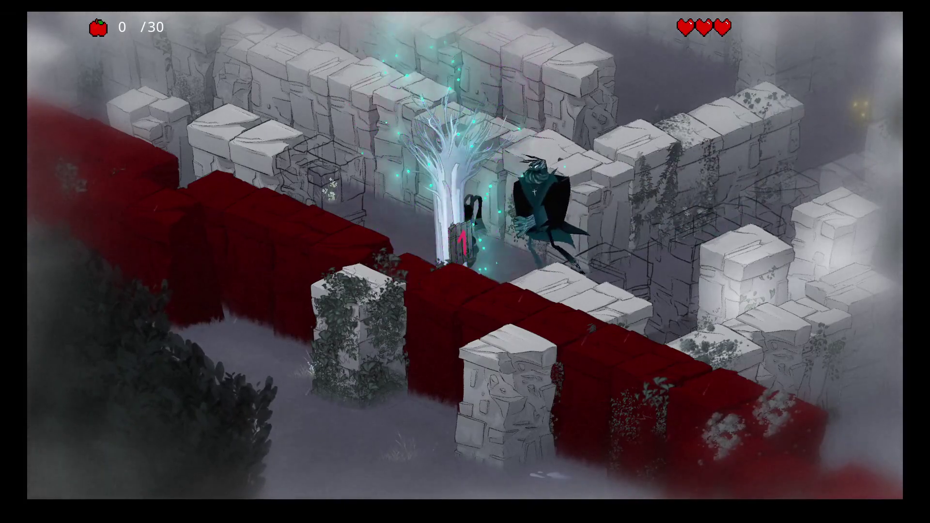
pyautogui.press('a')
pyautogui.press('w')
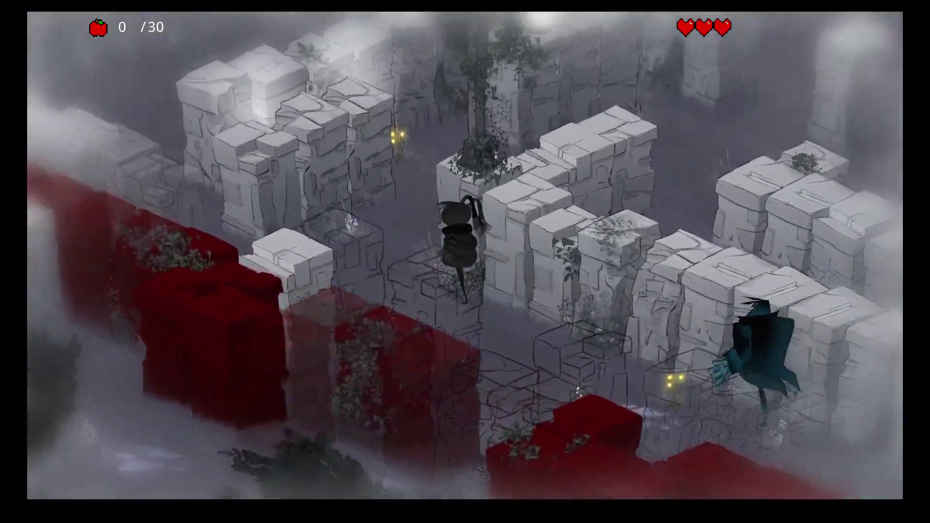